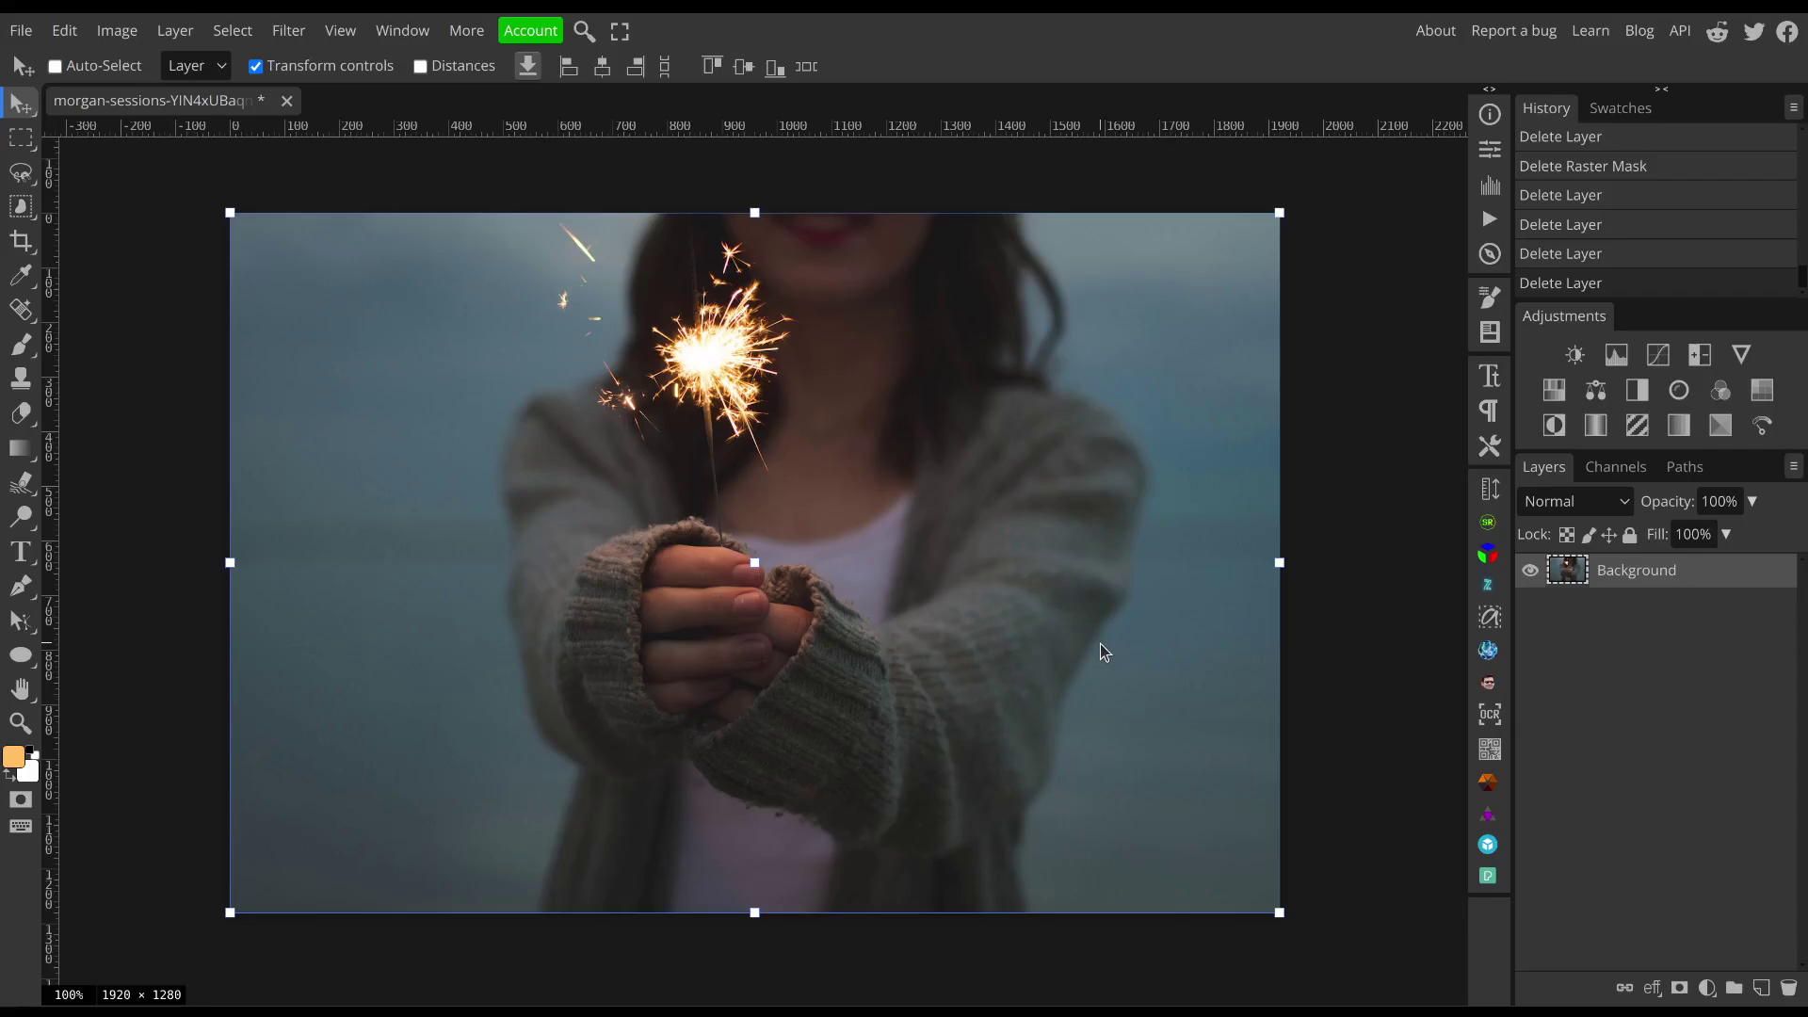
- Reset the foreground and background swatches to default black and white with D
{"action": "key", "text": "d"}
{"action": "left_click", "coordinate": [1492, 827]}
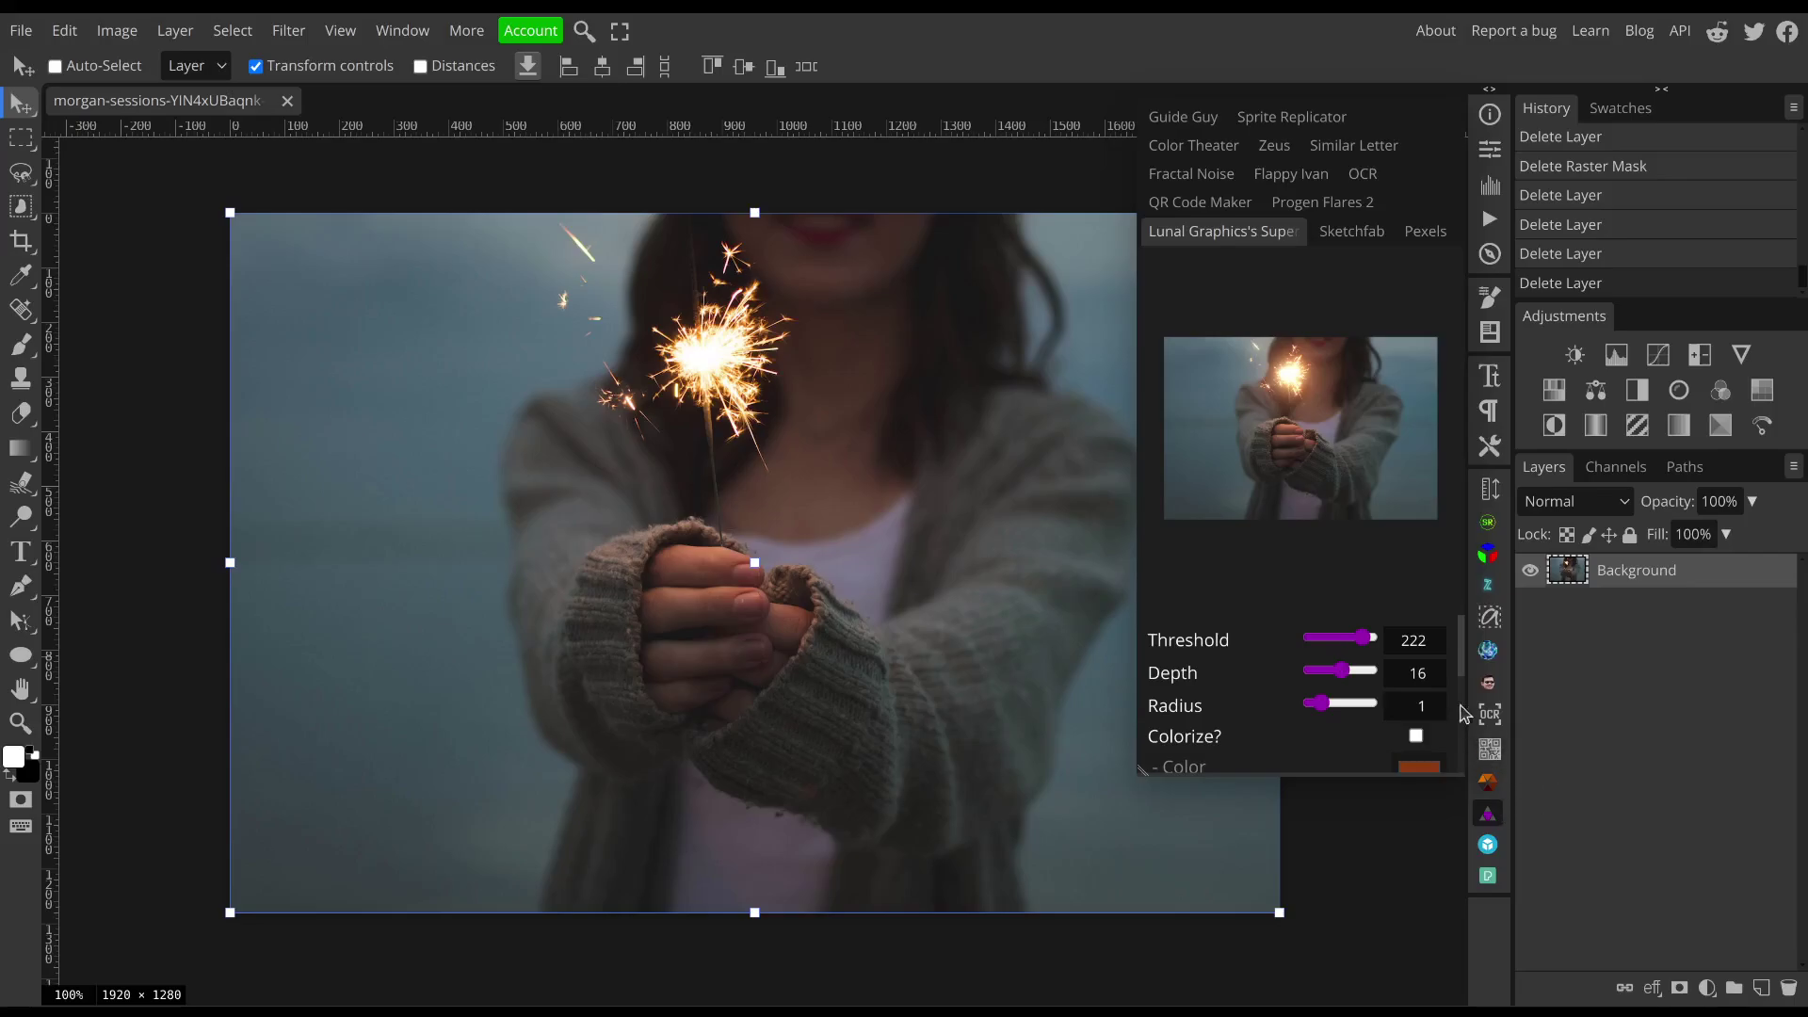
{"action": "left_click_drag", "start_coordinate": [1365, 643], "coordinate": [1326, 653]}
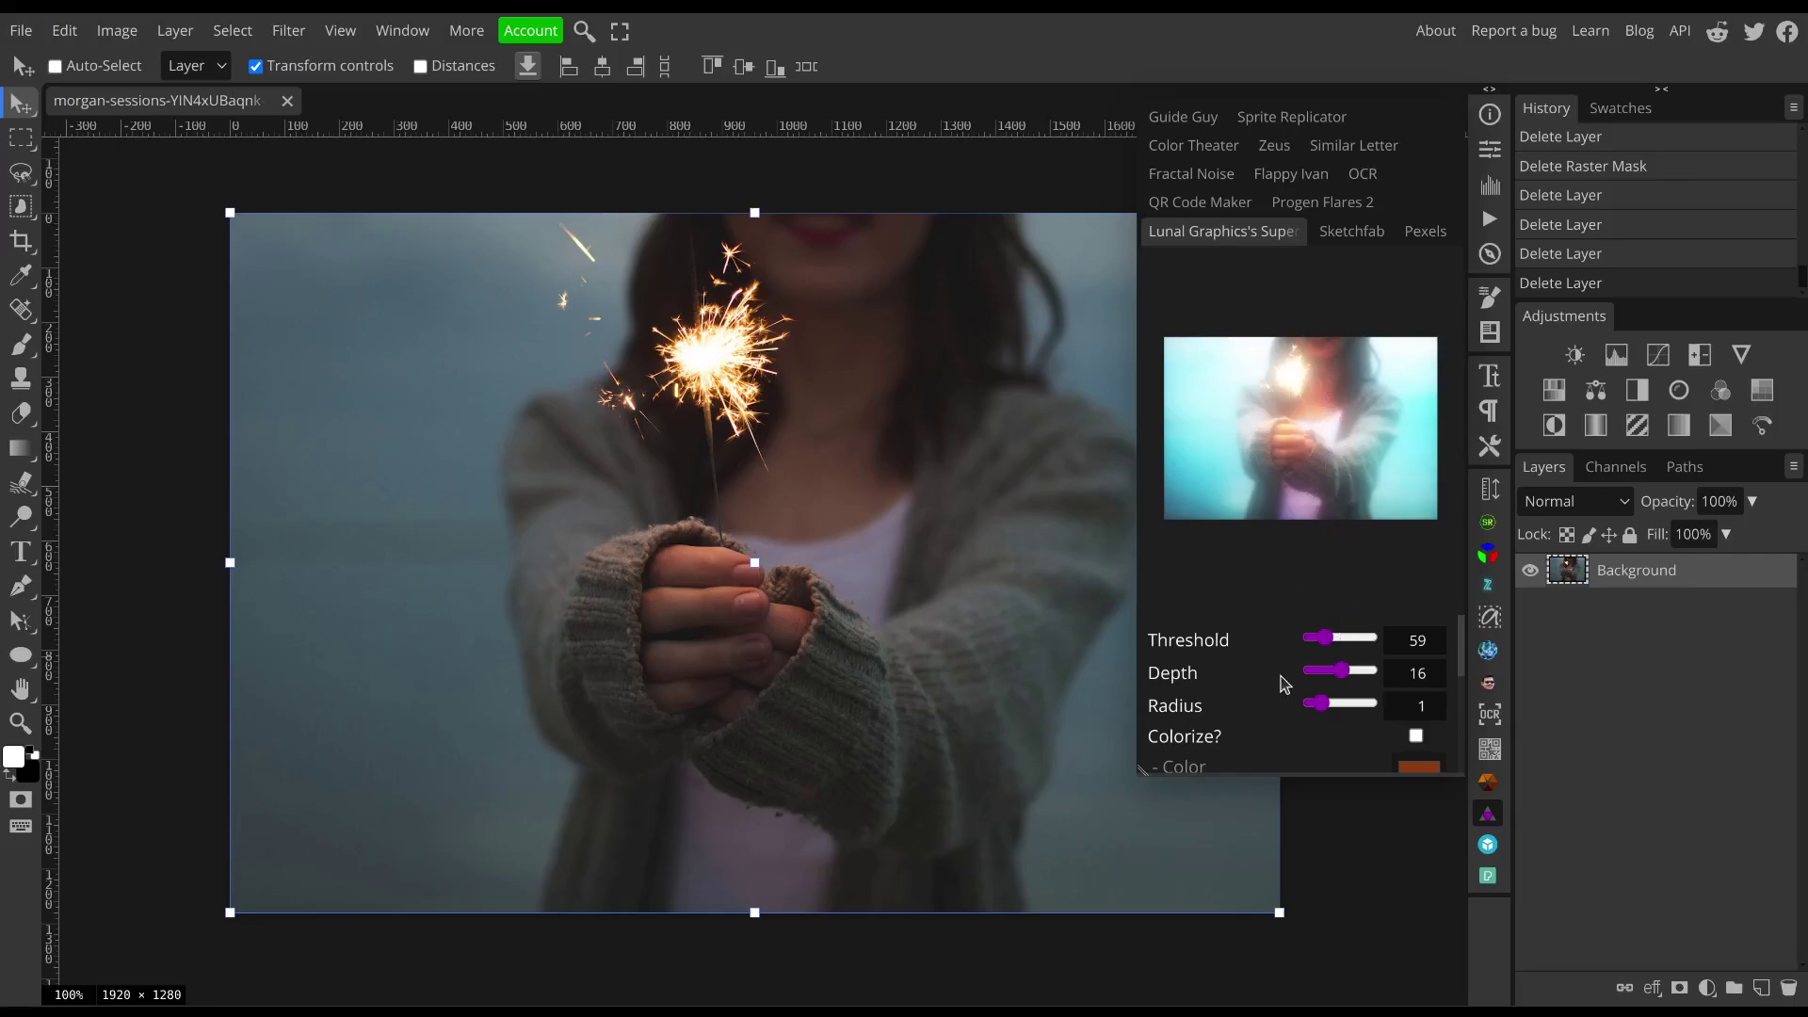
{"action": "scroll", "coordinate": [1284, 692], "scroll_direction": "down", "scroll_amount": 5}
{"action": "left_click", "coordinate": [1492, 812]}
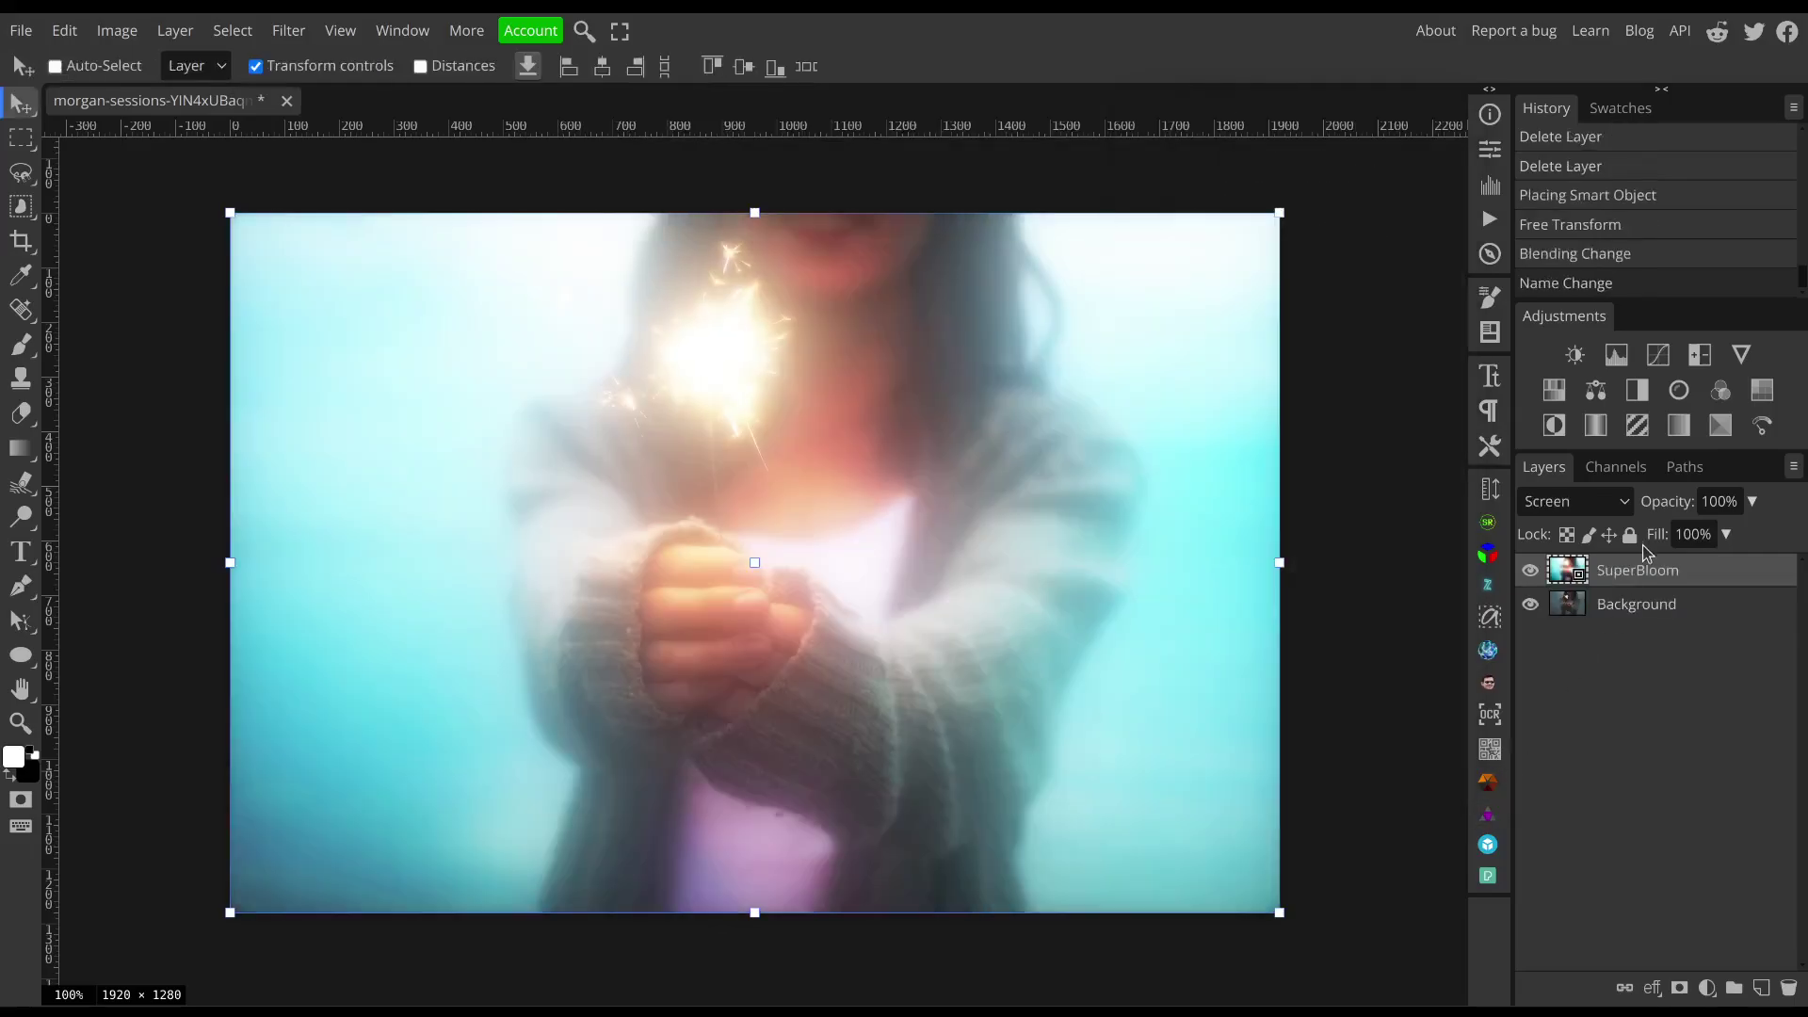
- Add a black Solid Color fill layer and invert its mask so the photo shows through
{"action": "left_click", "coordinate": [1788, 989]}
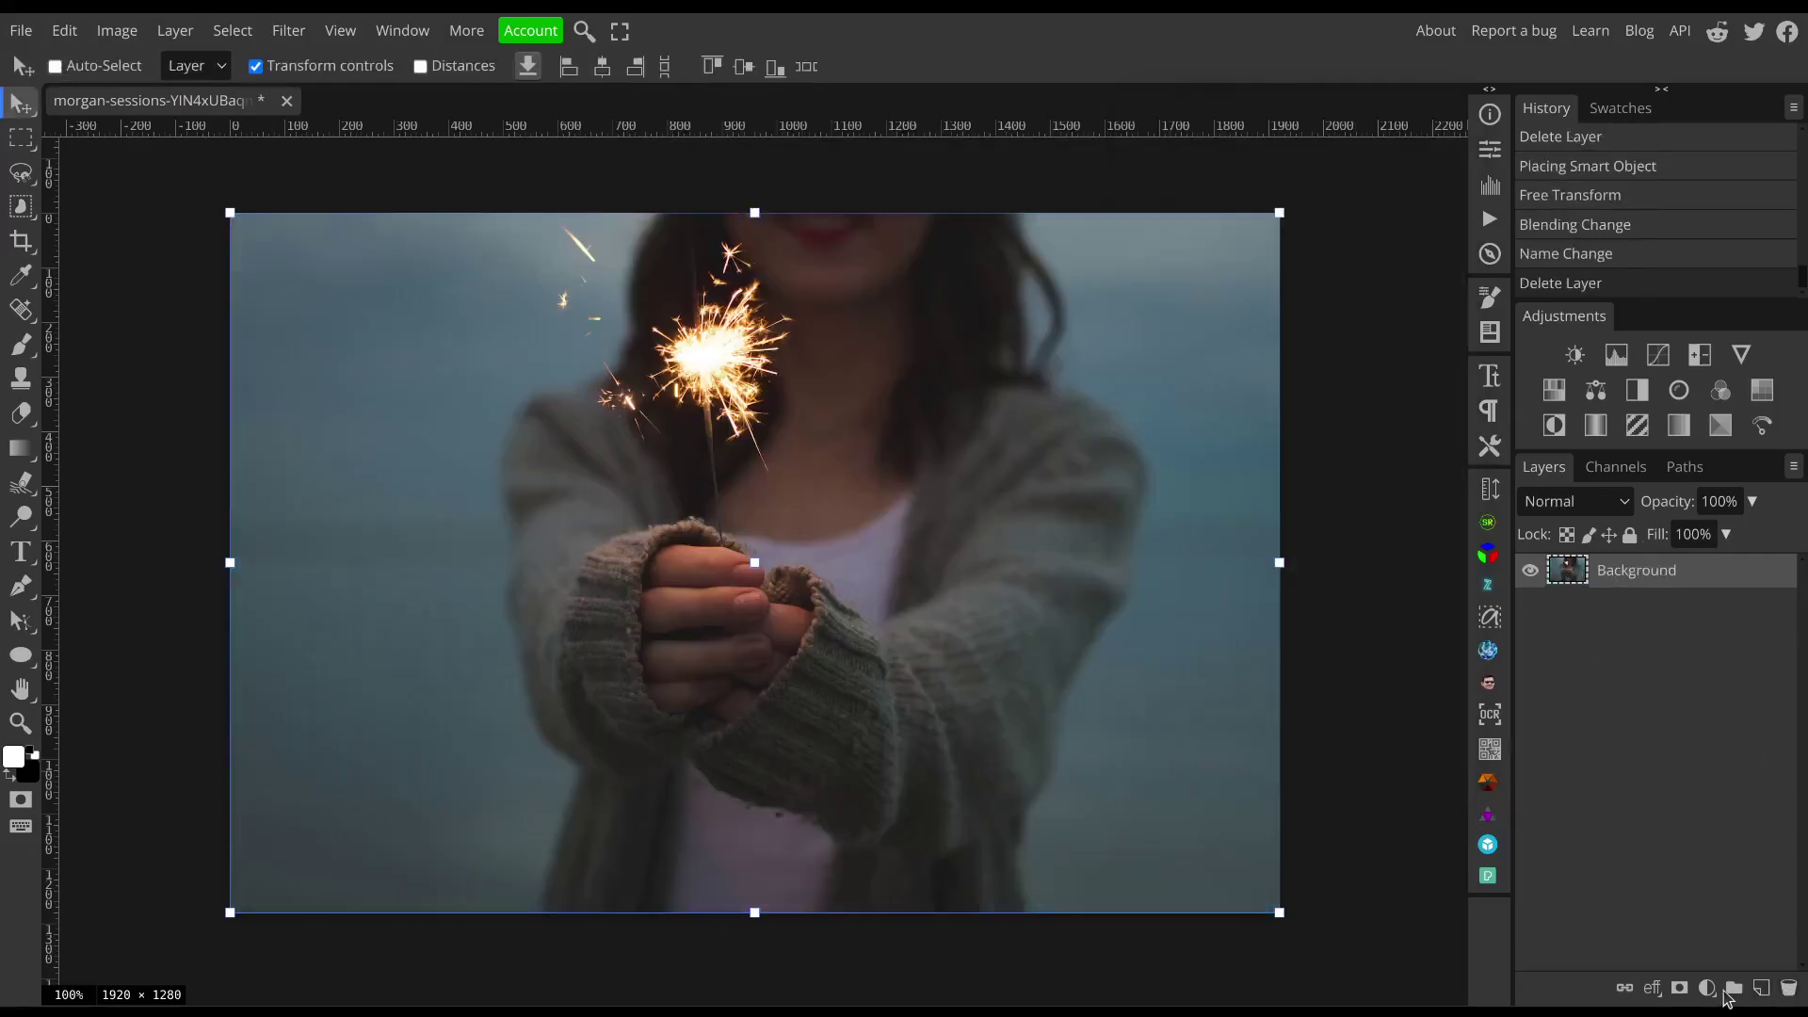
{"action": "left_click", "coordinate": [1707, 988]}
{"action": "left_click", "coordinate": [1713, 366]}
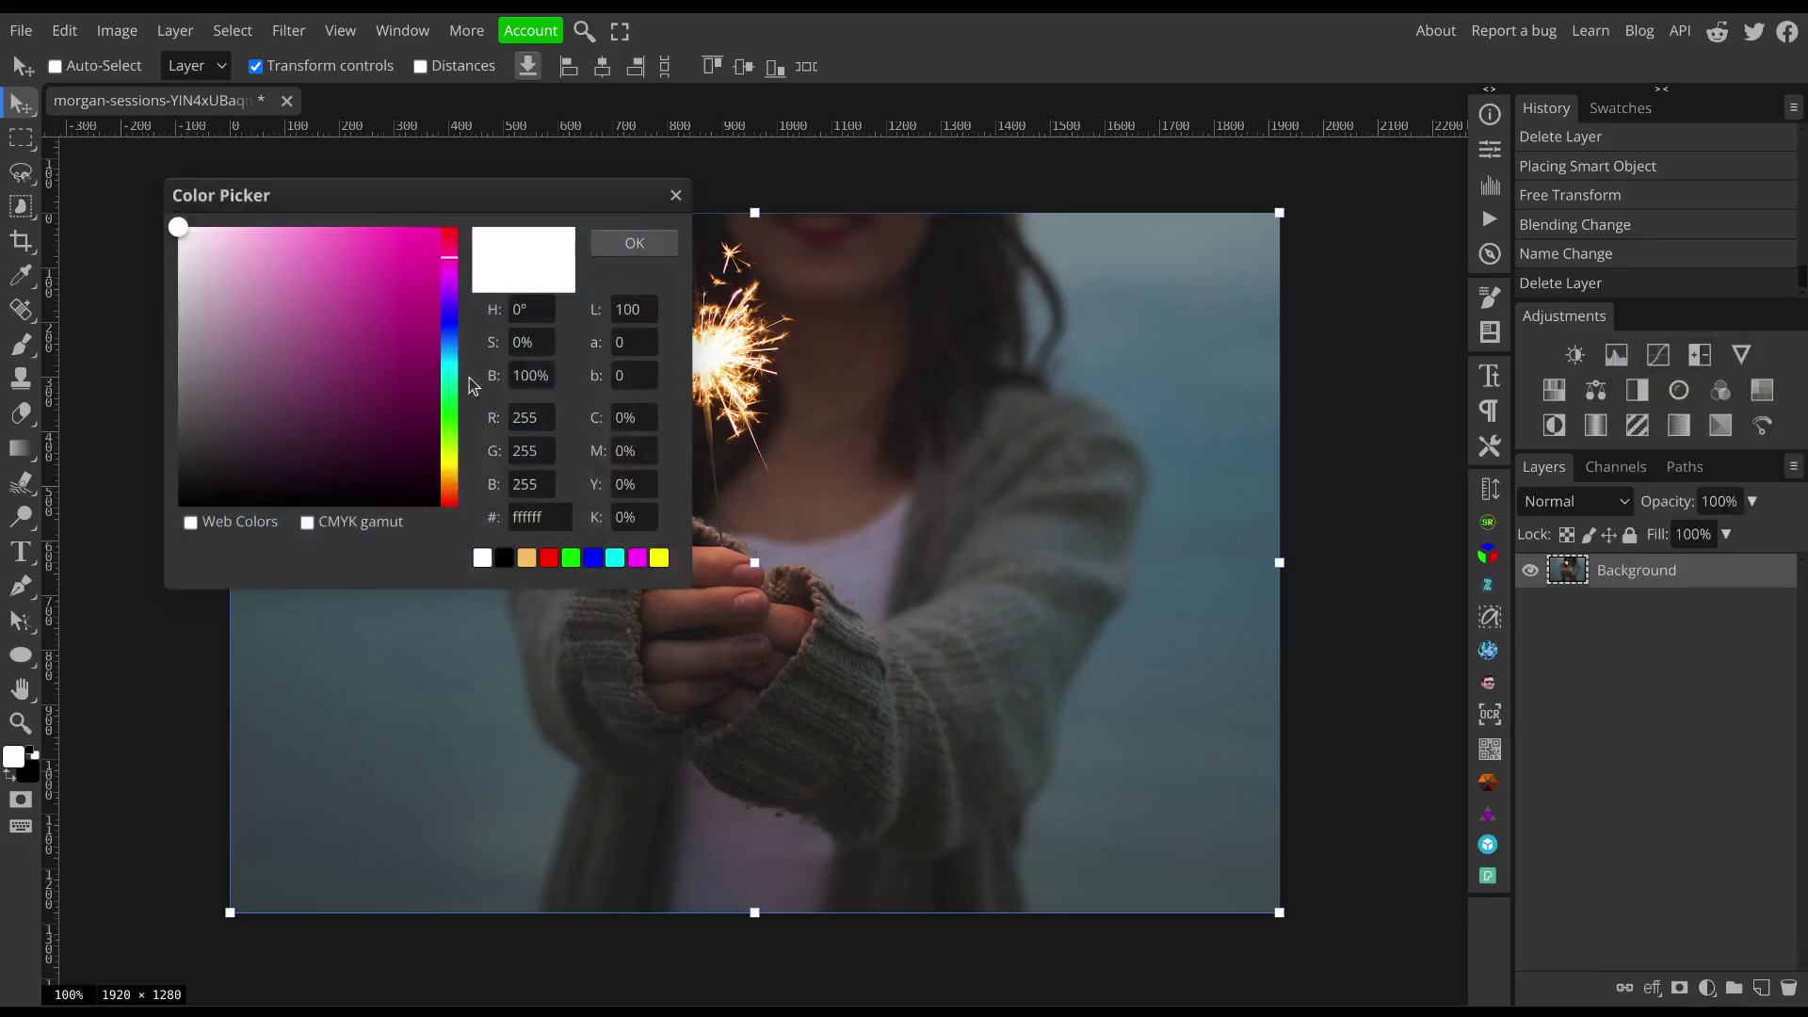
{"action": "left_click", "coordinate": [440, 506]}
{"action": "left_click", "coordinate": [608, 245]}
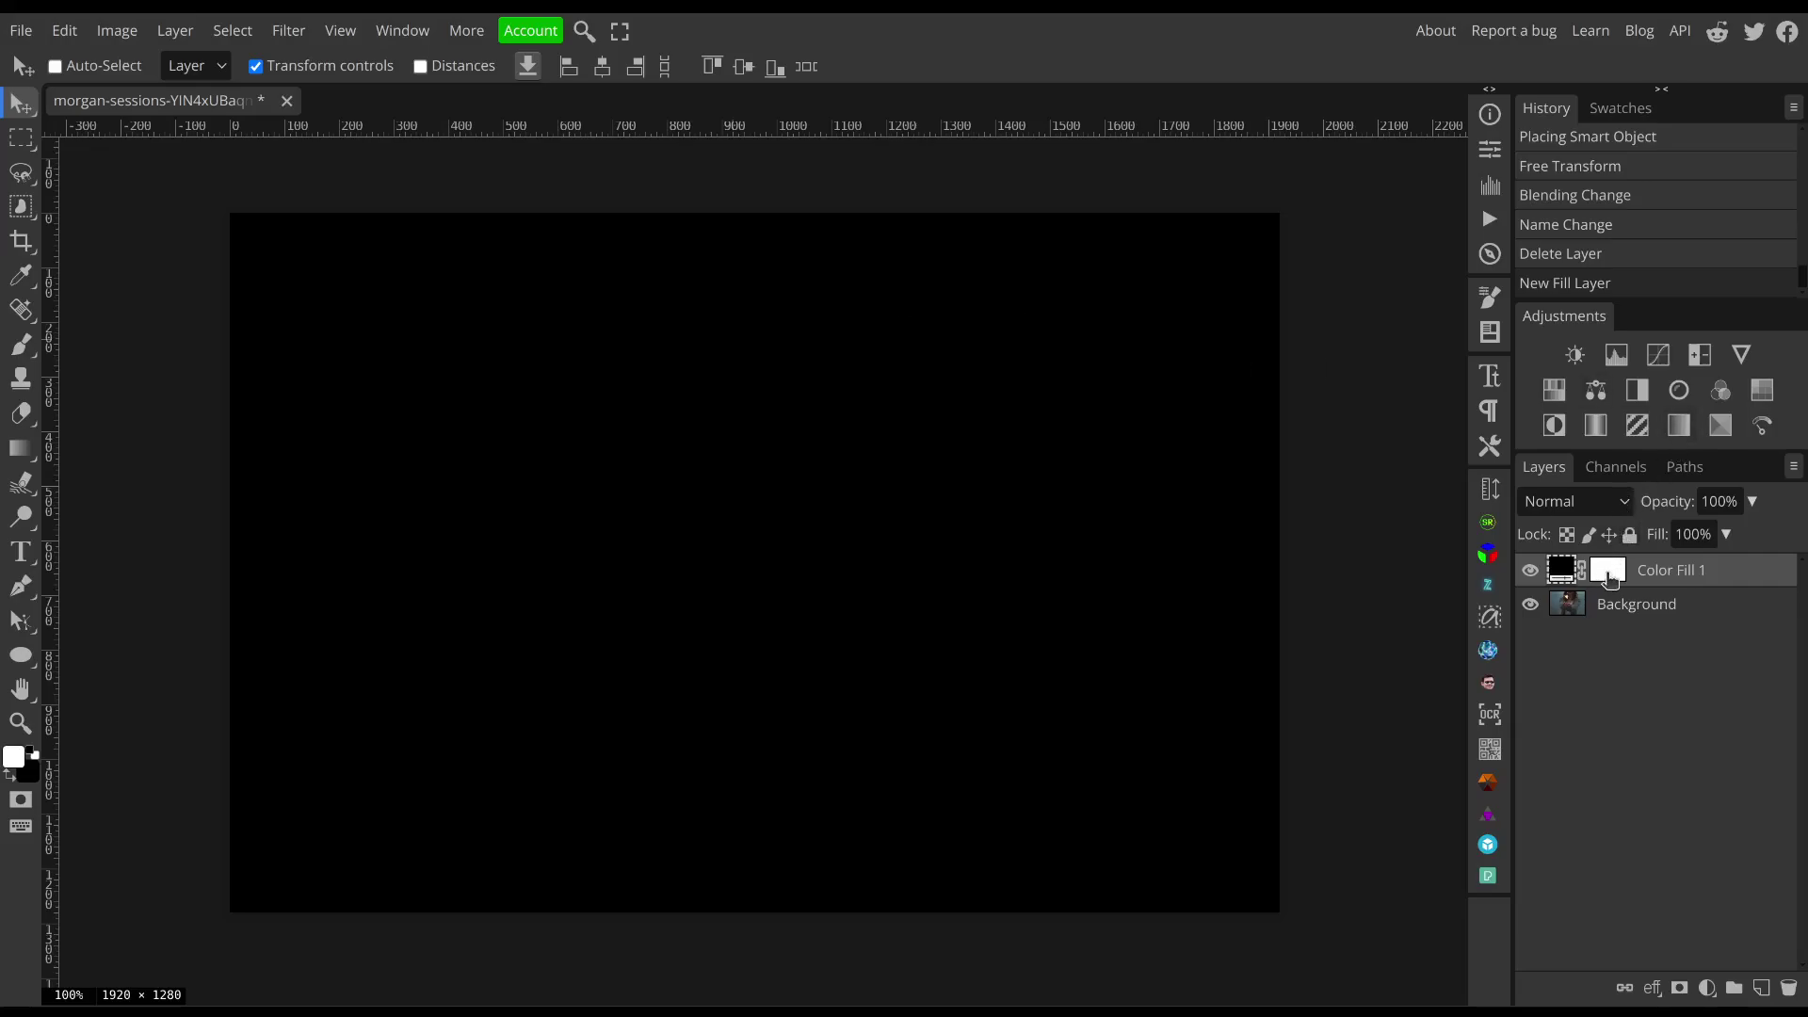
{"action": "left_click", "coordinate": [1609, 572]}
{"action": "key", "text": "ctrl+i"}
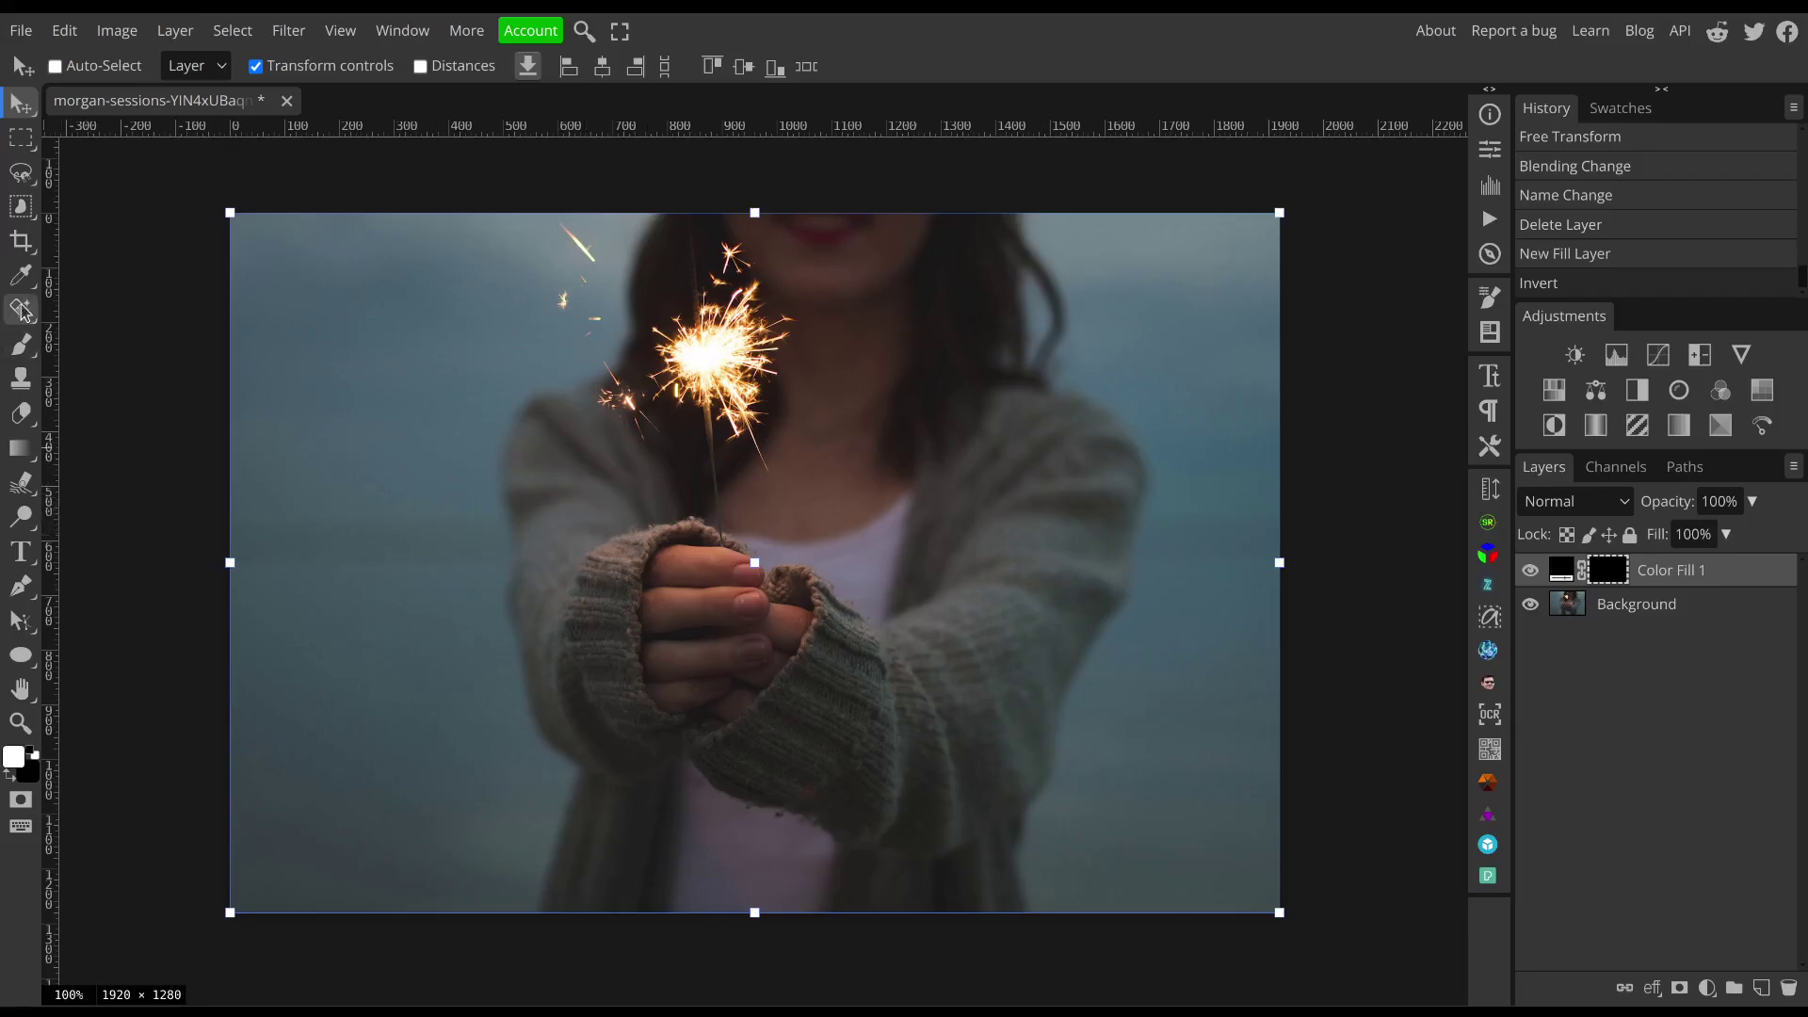
{"action": "left_click", "coordinate": [19, 342]}
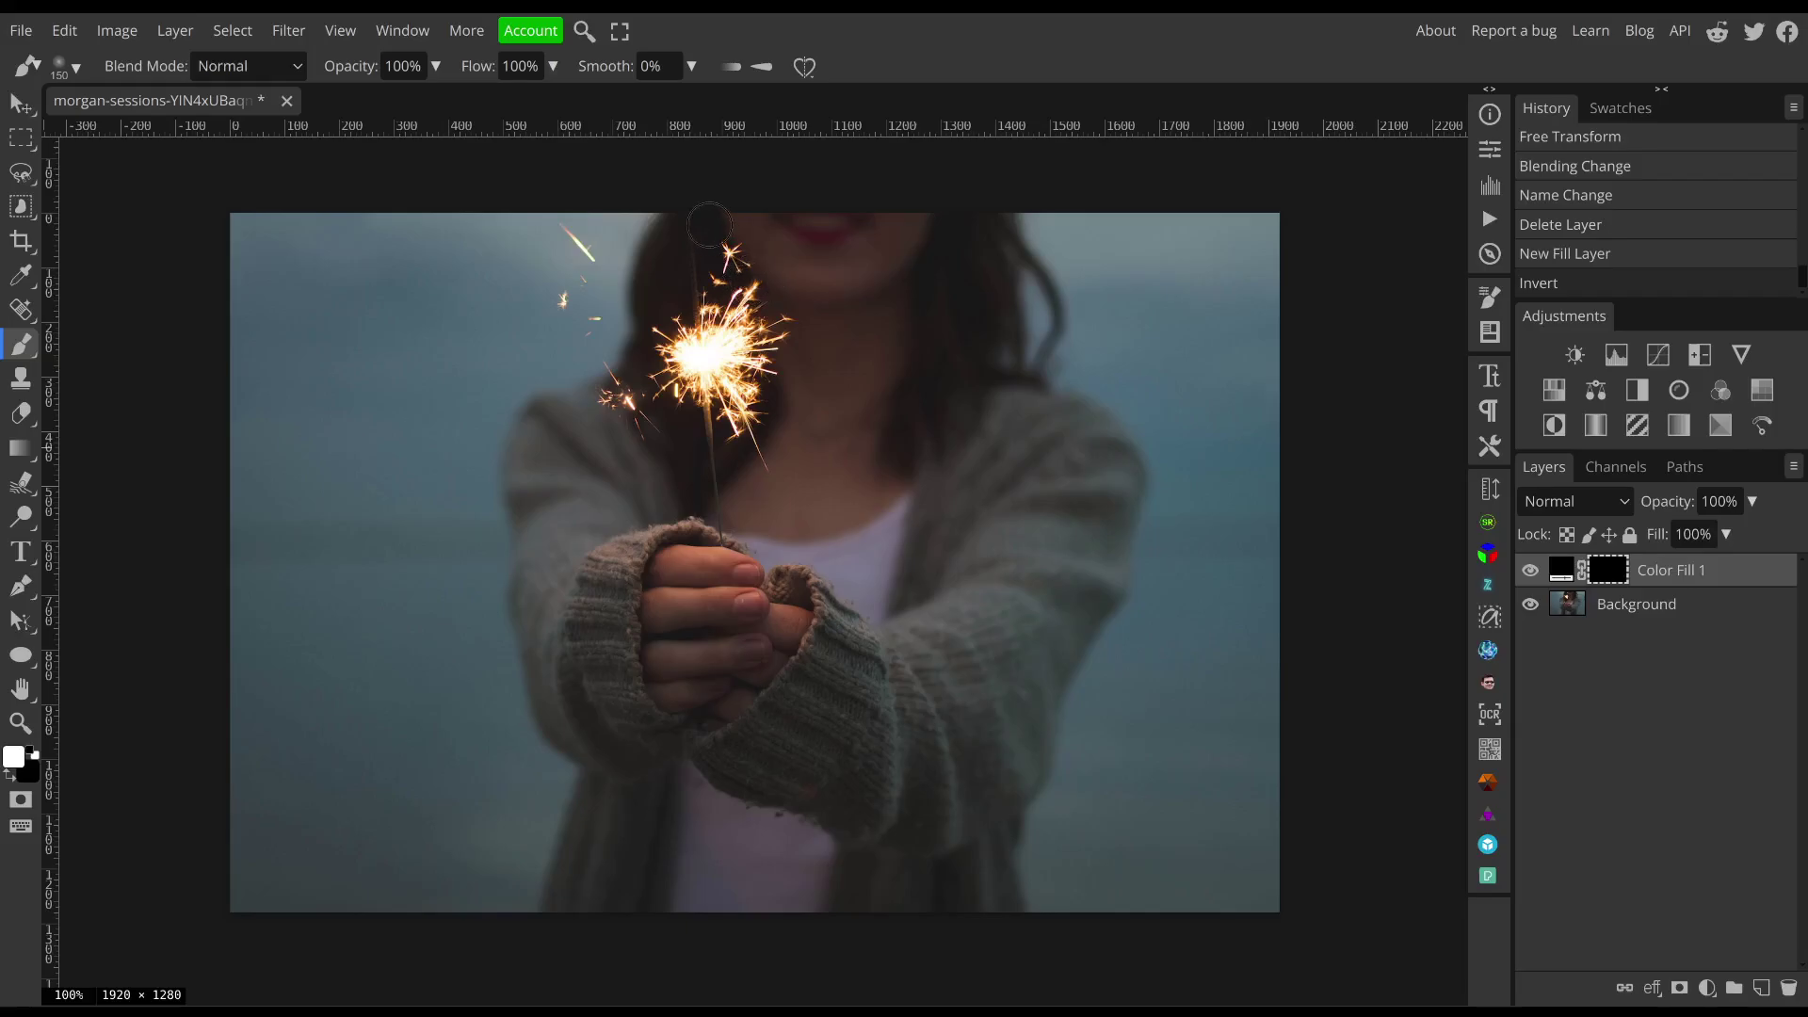
- Brush the fill mask over the woman's face, hair, hands and sparkler
{"action": "mouse_move", "coordinate": [709, 225]}
{"action": "left_mouse_down"}
{"action": "mouse_move", "coordinate": [678, 255]}
{"action": "mouse_move", "coordinate": [731, 272]}
{"action": "mouse_move", "coordinate": [969, 222]}
{"action": "mouse_move", "coordinate": [1026, 320]}
{"action": "mouse_move", "coordinate": [1030, 376]}
{"action": "mouse_move", "coordinate": [1008, 370]}
{"action": "mouse_move", "coordinate": [1117, 430]}
{"action": "mouse_move", "coordinate": [1110, 575]}
{"action": "mouse_move", "coordinate": [1009, 720]}
{"action": "mouse_move", "coordinate": [1021, 873]}
{"action": "mouse_move", "coordinate": [1003, 927]}
{"action": "mouse_move", "coordinate": [760, 938]}
{"action": "mouse_move", "coordinate": [568, 920]}
{"action": "mouse_move", "coordinate": [615, 812]}
{"action": "mouse_move", "coordinate": [606, 746]}
{"action": "mouse_move", "coordinate": [567, 716]}
{"action": "mouse_move", "coordinate": [545, 660]}
{"action": "mouse_move", "coordinate": [555, 426]}
{"action": "mouse_move", "coordinate": [677, 361]}
{"action": "mouse_move", "coordinate": [684, 318]}
{"action": "mouse_move", "coordinate": [646, 301]}
{"action": "mouse_move", "coordinate": [745, 316]}
{"action": "mouse_move", "coordinate": [926, 290]}
{"action": "mouse_move", "coordinate": [859, 325]}
{"action": "mouse_move", "coordinate": [871, 393]}
{"action": "mouse_move", "coordinate": [779, 372]}
{"action": "mouse_move", "coordinate": [552, 427]}
{"action": "mouse_move", "coordinate": [533, 455]}
{"action": "mouse_move", "coordinate": [717, 474]}
{"action": "mouse_move", "coordinate": [822, 434]}
{"action": "mouse_move", "coordinate": [728, 435]}
{"action": "mouse_move", "coordinate": [1026, 460]}
{"action": "mouse_move", "coordinate": [848, 333]}
{"action": "mouse_move", "coordinate": [860, 384]}
{"action": "mouse_move", "coordinate": [1116, 486]}
{"action": "mouse_move", "coordinate": [1069, 570]}
{"action": "mouse_move", "coordinate": [904, 744]}
{"action": "mouse_move", "coordinate": [856, 767]}
{"action": "mouse_move", "coordinate": [807, 867]}
{"action": "mouse_move", "coordinate": [716, 886]}
{"action": "mouse_move", "coordinate": [880, 881]}
{"action": "mouse_move", "coordinate": [876, 824]}
{"action": "mouse_move", "coordinate": [969, 910]}
{"action": "mouse_move", "coordinate": [937, 775]}
{"action": "mouse_move", "coordinate": [731, 820]}
{"action": "mouse_move", "coordinate": [811, 707]}
{"action": "mouse_move", "coordinate": [702, 718]}
{"action": "mouse_move", "coordinate": [622, 650]}
{"action": "mouse_move", "coordinate": [660, 612]}
{"action": "mouse_move", "coordinate": [665, 540]}
{"action": "mouse_move", "coordinate": [641, 523]}
{"action": "mouse_move", "coordinate": [866, 500]}
{"action": "mouse_move", "coordinate": [1055, 528]}
{"action": "mouse_move", "coordinate": [986, 582]}
{"action": "mouse_move", "coordinate": [810, 659]}
{"action": "mouse_move", "coordinate": [853, 726]}
{"action": "mouse_move", "coordinate": [918, 671]}
{"action": "mouse_move", "coordinate": [921, 640]}
{"action": "mouse_move", "coordinate": [721, 603]}
{"action": "mouse_move", "coordinate": [871, 566]}
{"action": "mouse_move", "coordinate": [823, 550]}
{"action": "mouse_move", "coordinate": [890, 595]}
{"action": "mouse_move", "coordinate": [820, 586]}
{"action": "left_mouse_up"}
{"action": "mouse_move", "coordinate": [566, 533]}
{"action": "left_mouse_down"}
{"action": "mouse_move", "coordinate": [632, 693]}
{"action": "mouse_move", "coordinate": [589, 673]}
{"action": "mouse_move", "coordinate": [593, 554]}
{"action": "mouse_move", "coordinate": [554, 586]}
{"action": "mouse_move", "coordinate": [550, 623]}
{"action": "mouse_move", "coordinate": [597, 605]}
{"action": "left_mouse_up"}
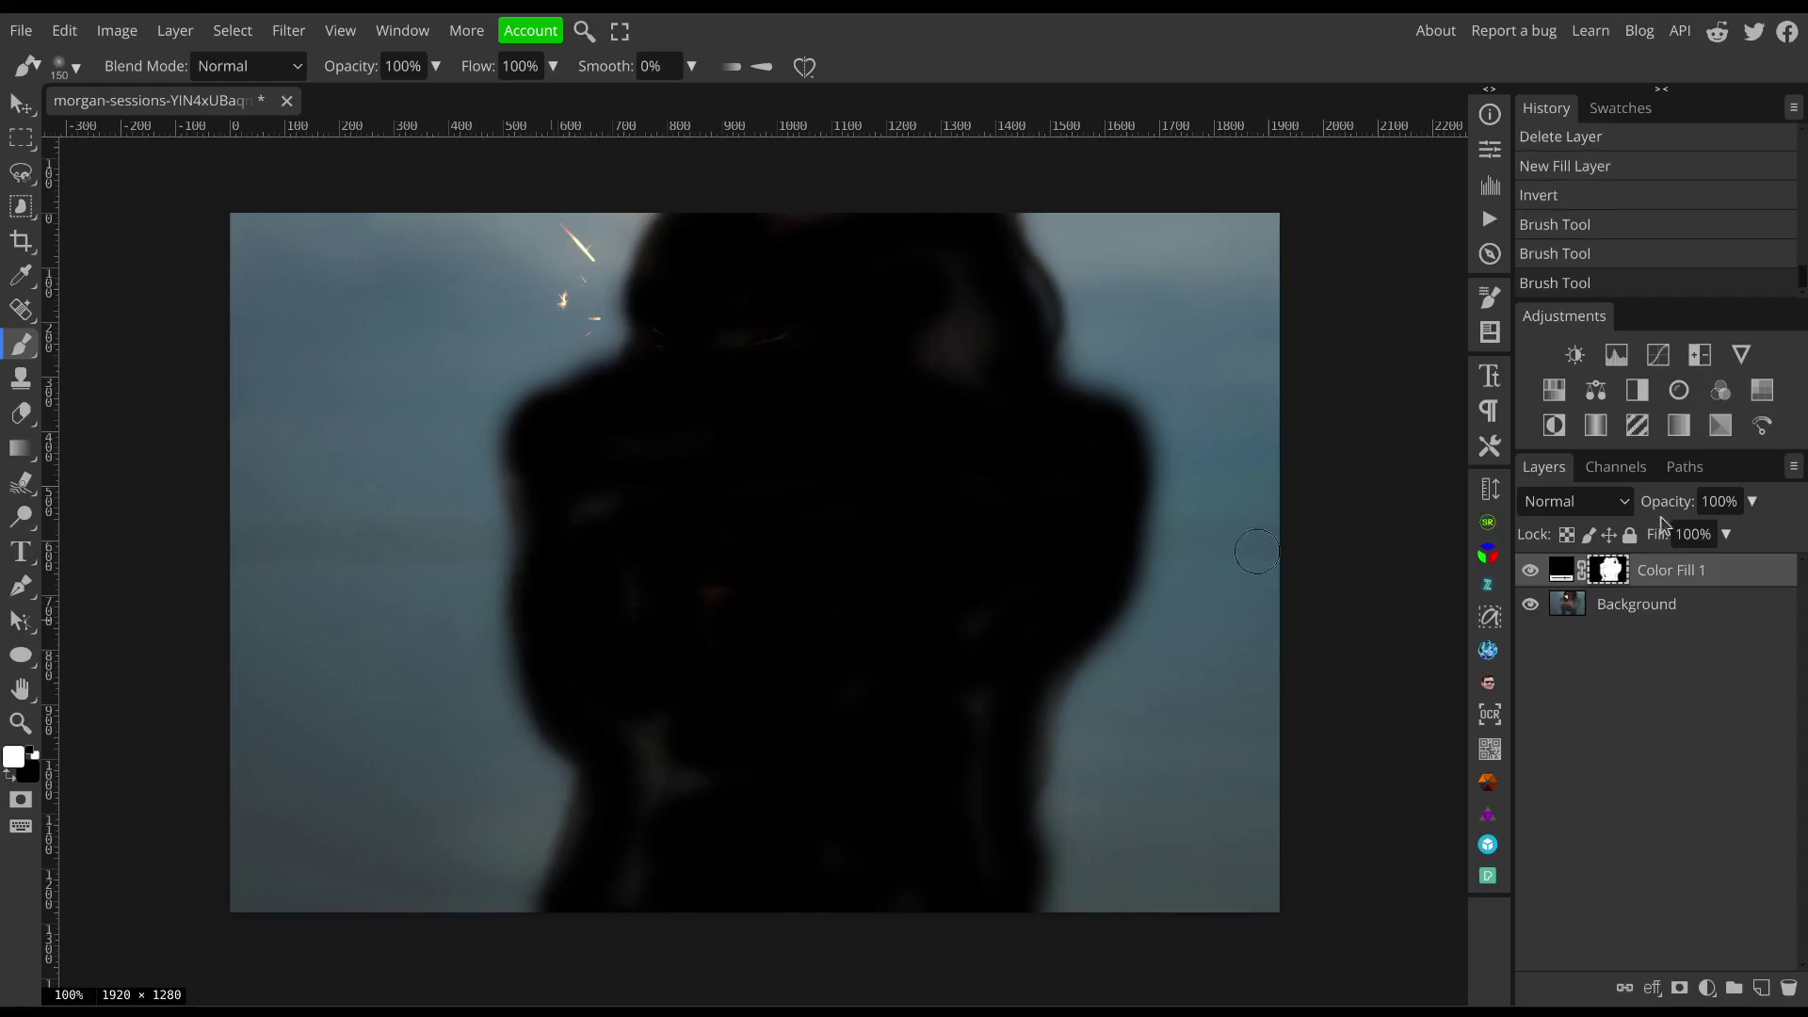
- In mask-only view, paint white over every remaining grey streak and gap in the silhouette
{"action": "left_click", "coordinate": [1613, 569], "text": "alt"}
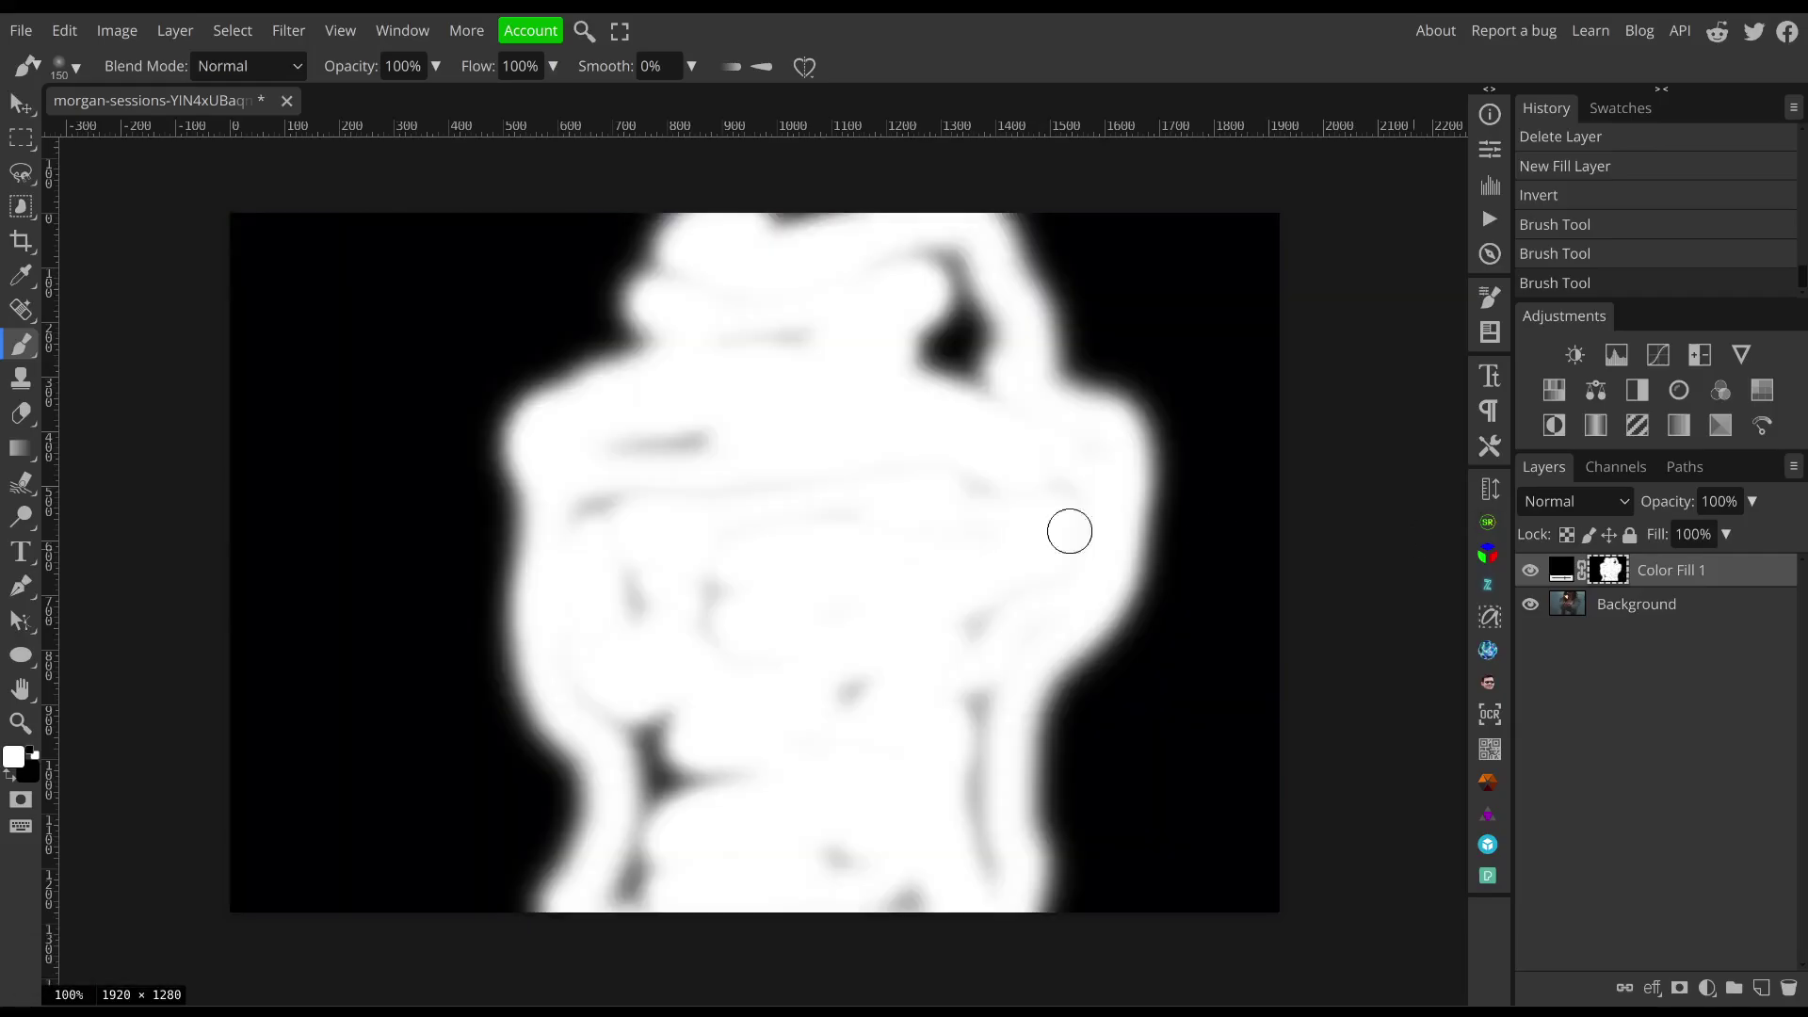
{"action": "mouse_move", "coordinate": [949, 263]}
{"action": "left_mouse_down"}
{"action": "mouse_move", "coordinate": [955, 403]}
{"action": "mouse_move", "coordinate": [959, 334]}
{"action": "left_mouse_up"}
{"action": "left_click_drag", "start_coordinate": [759, 227], "coordinate": [799, 222]}
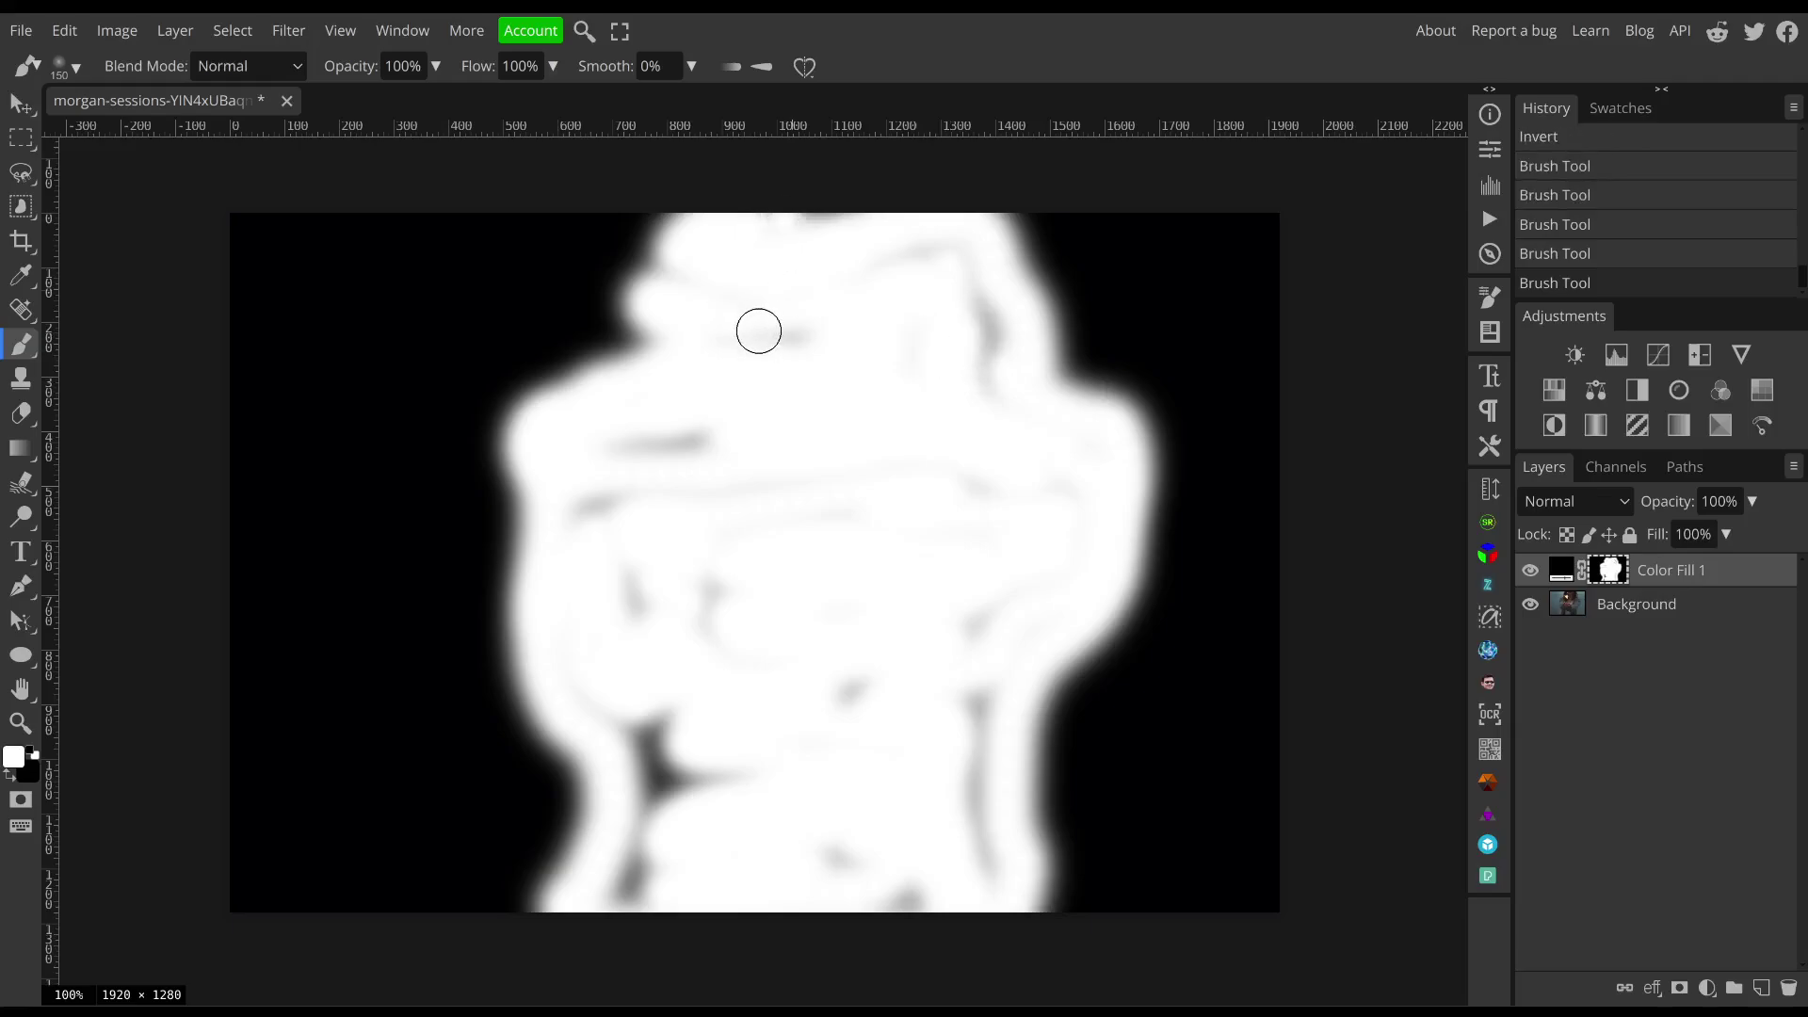
{"action": "left_click_drag", "start_coordinate": [638, 468], "coordinate": [736, 445]}
{"action": "left_click_drag", "start_coordinate": [625, 512], "coordinate": [597, 508]}
{"action": "left_click", "coordinate": [1066, 493], "text": "shift"}
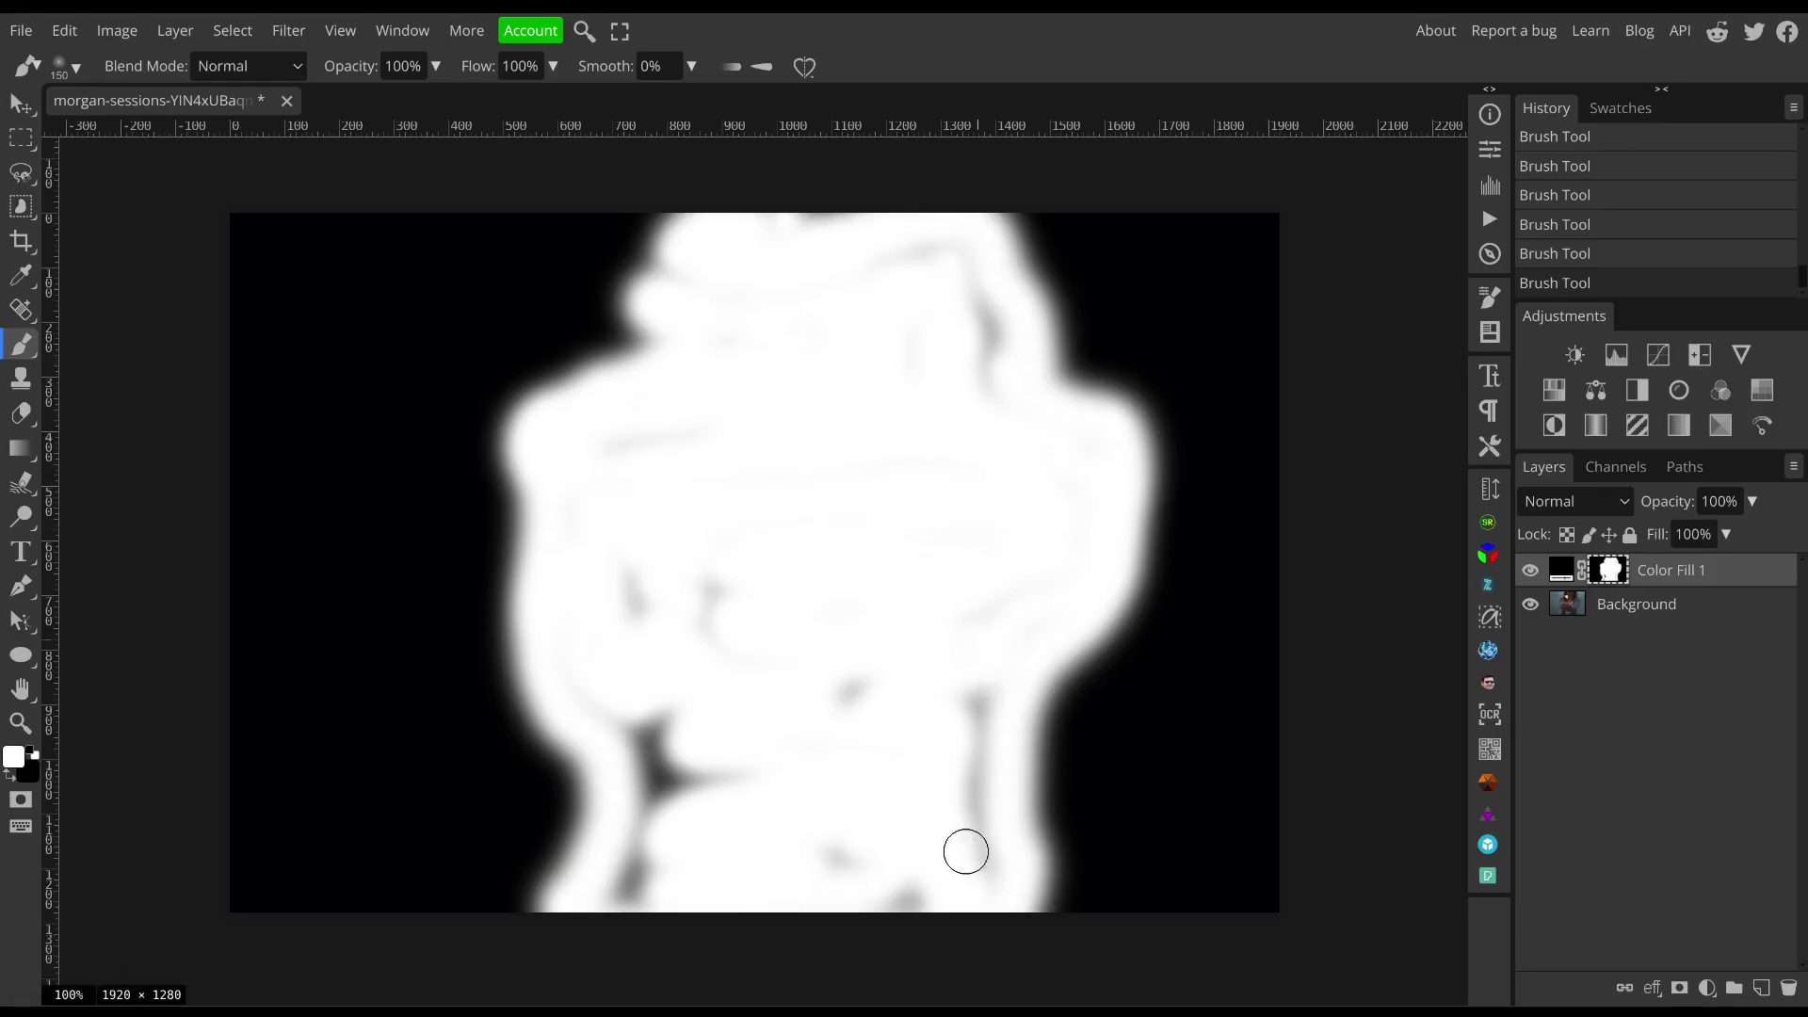
{"action": "left_click", "coordinate": [969, 870], "text": "shift"}
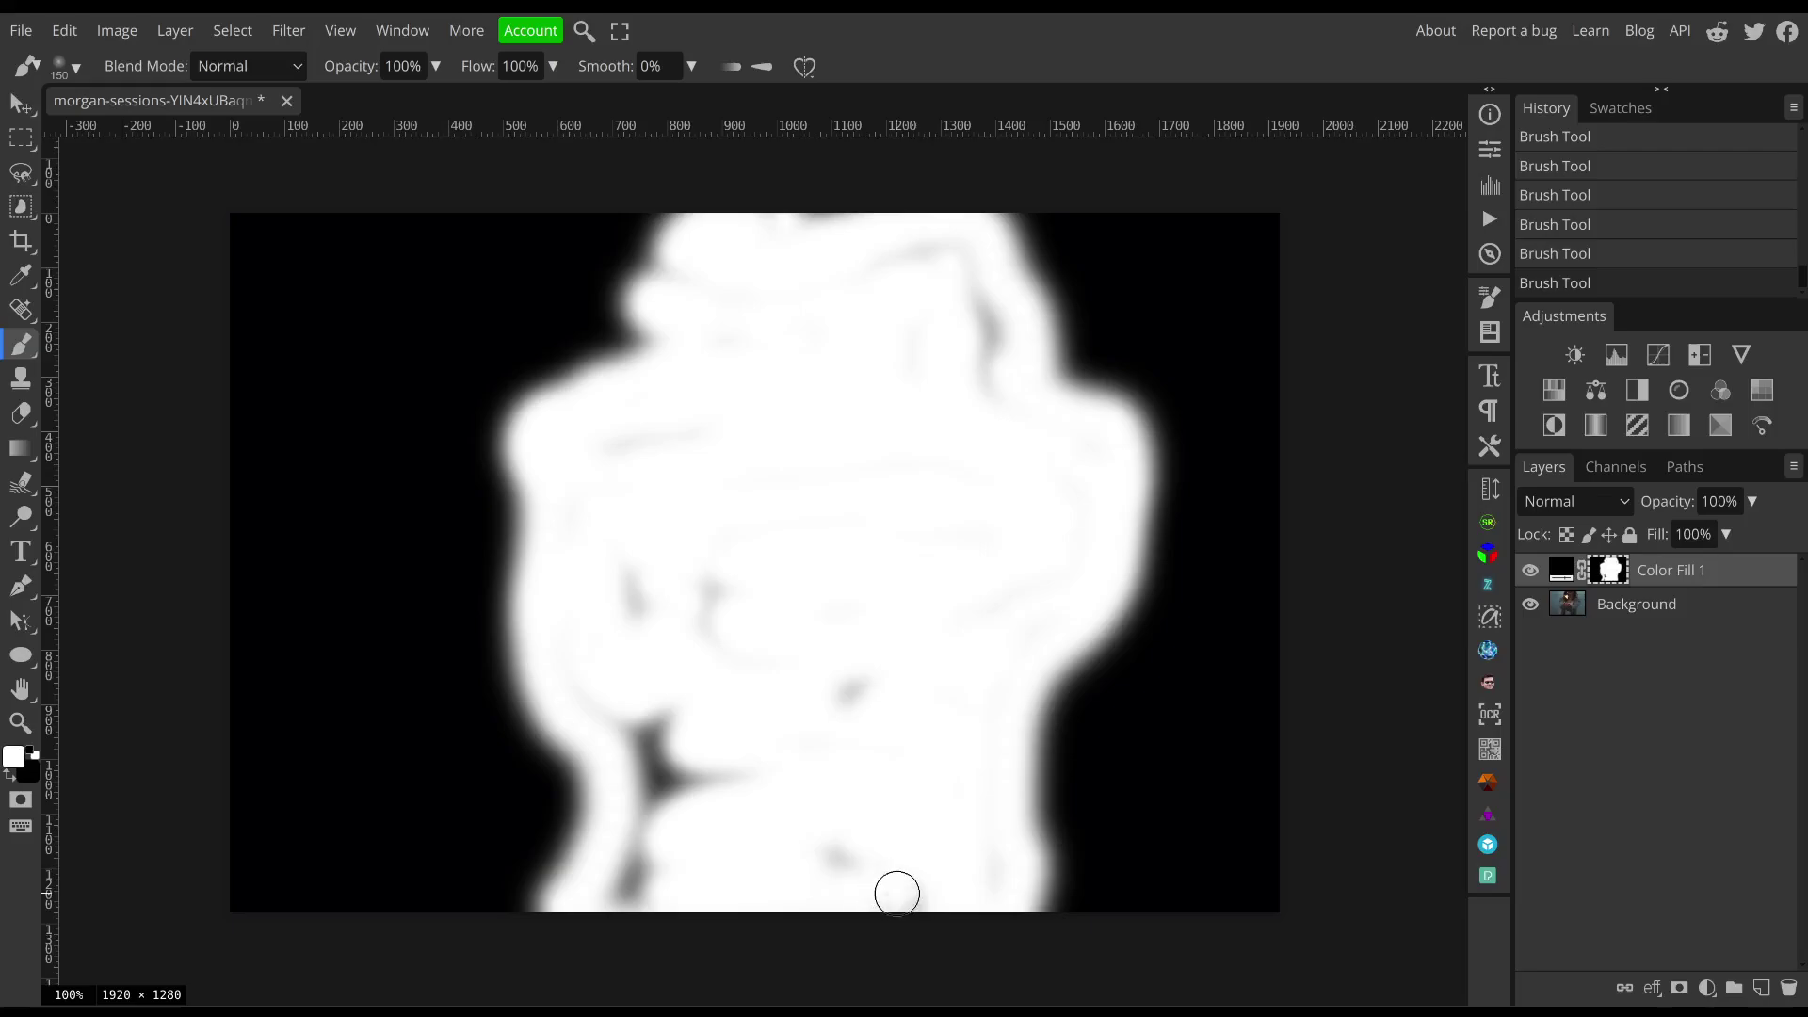
{"action": "left_click", "coordinate": [633, 710]}
{"action": "left_click", "coordinate": [655, 870], "text": "shift"}
{"action": "left_click_drag", "start_coordinate": [726, 795], "coordinate": [687, 783]}
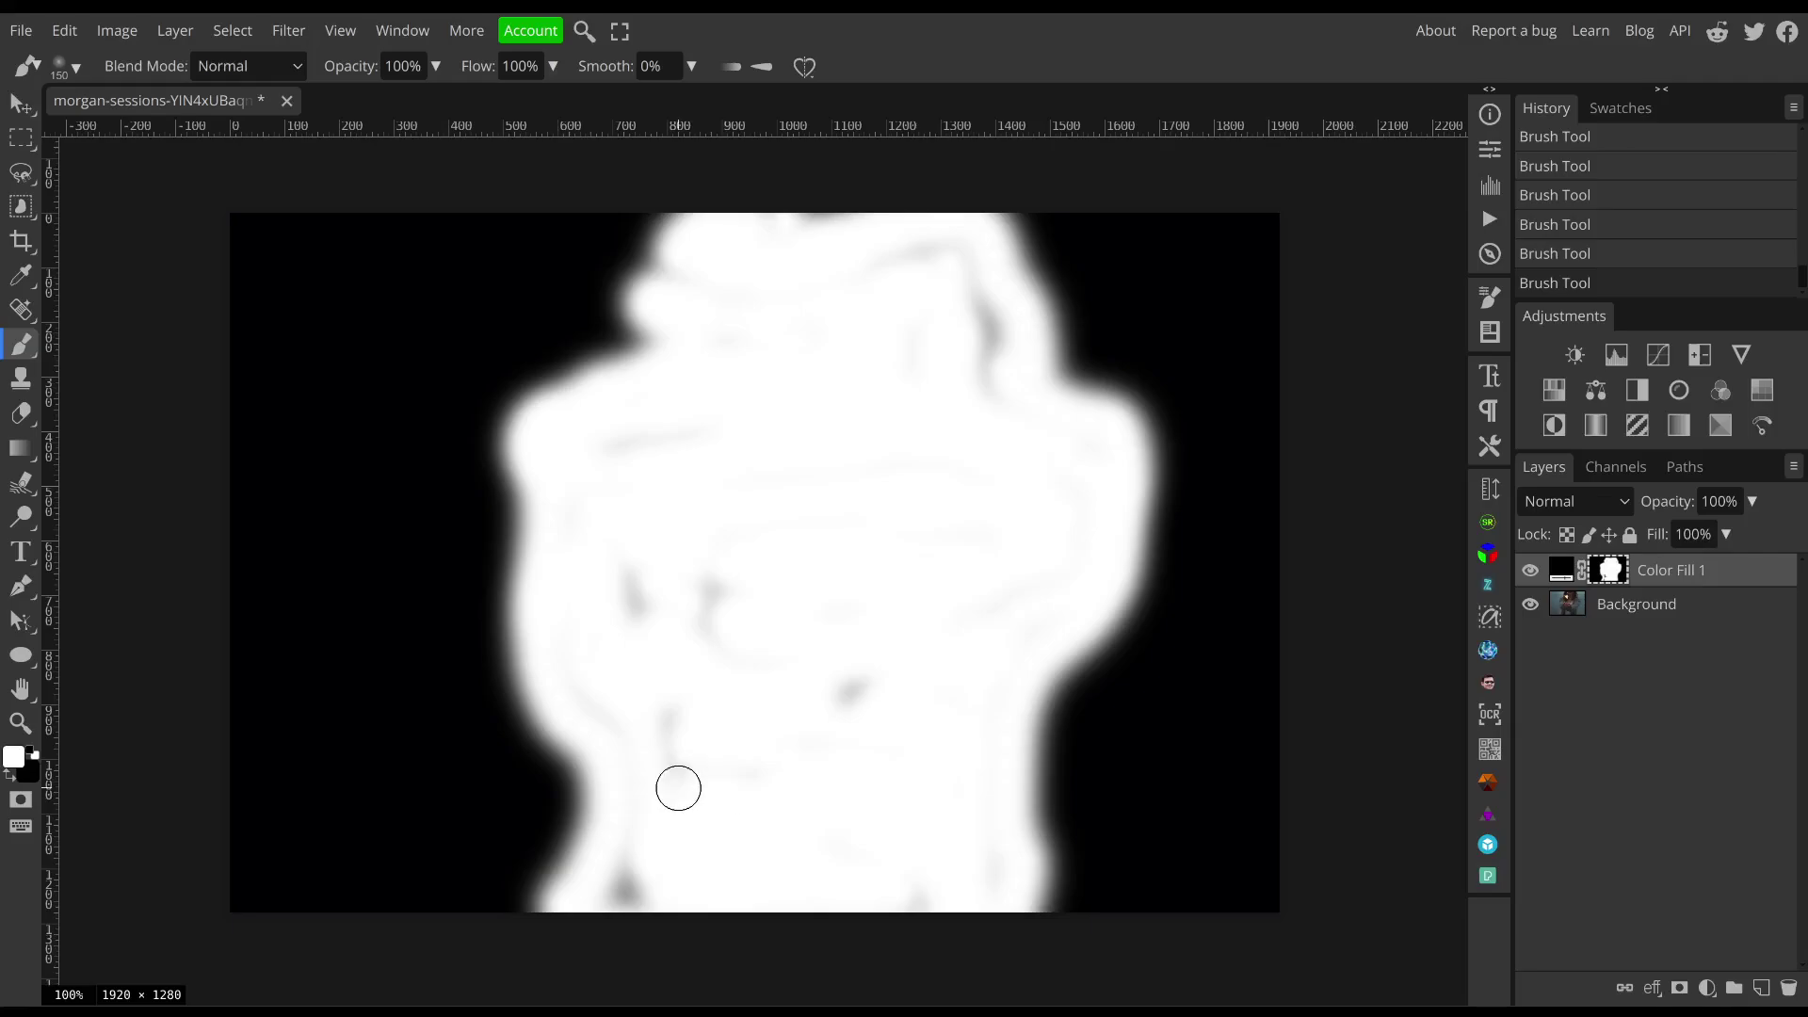
{"action": "left_click", "coordinate": [721, 587]}
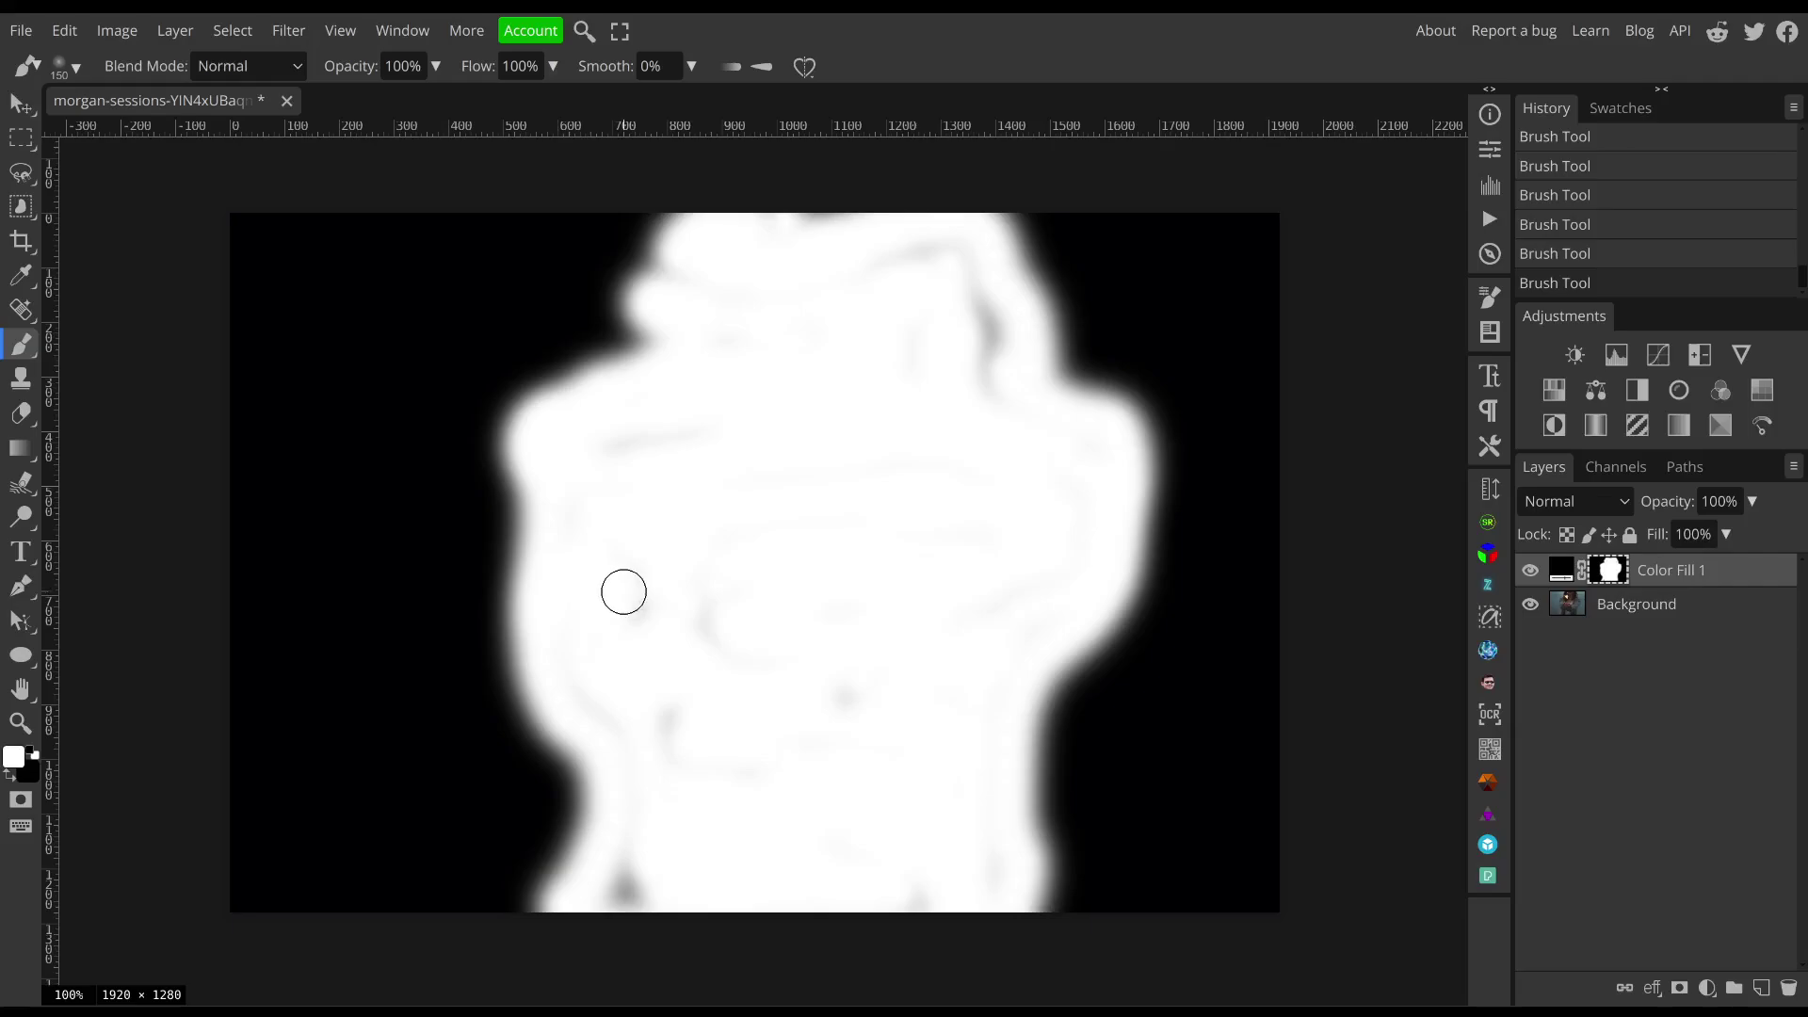
{"action": "left_click", "coordinate": [1565, 569]}
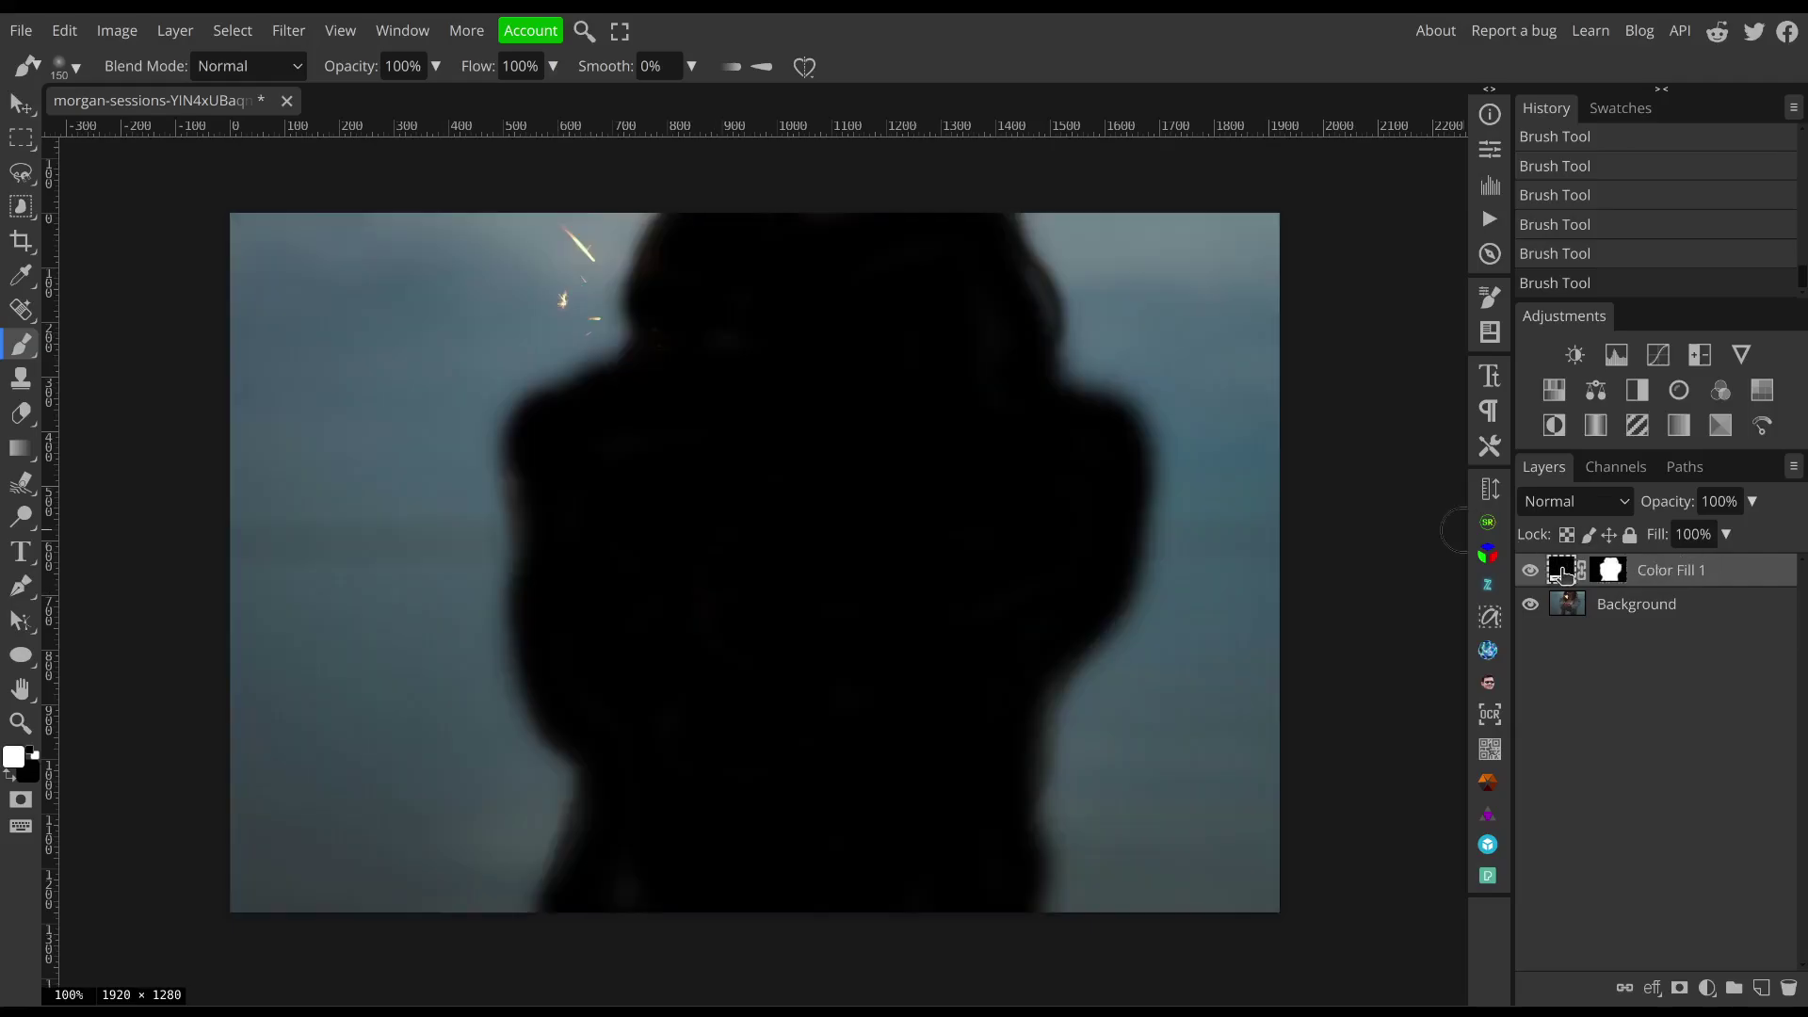
- Rerun Superbloom with Threshold 50 and glow-only output, adding it to the document
{"action": "left_click", "coordinate": [1487, 819]}
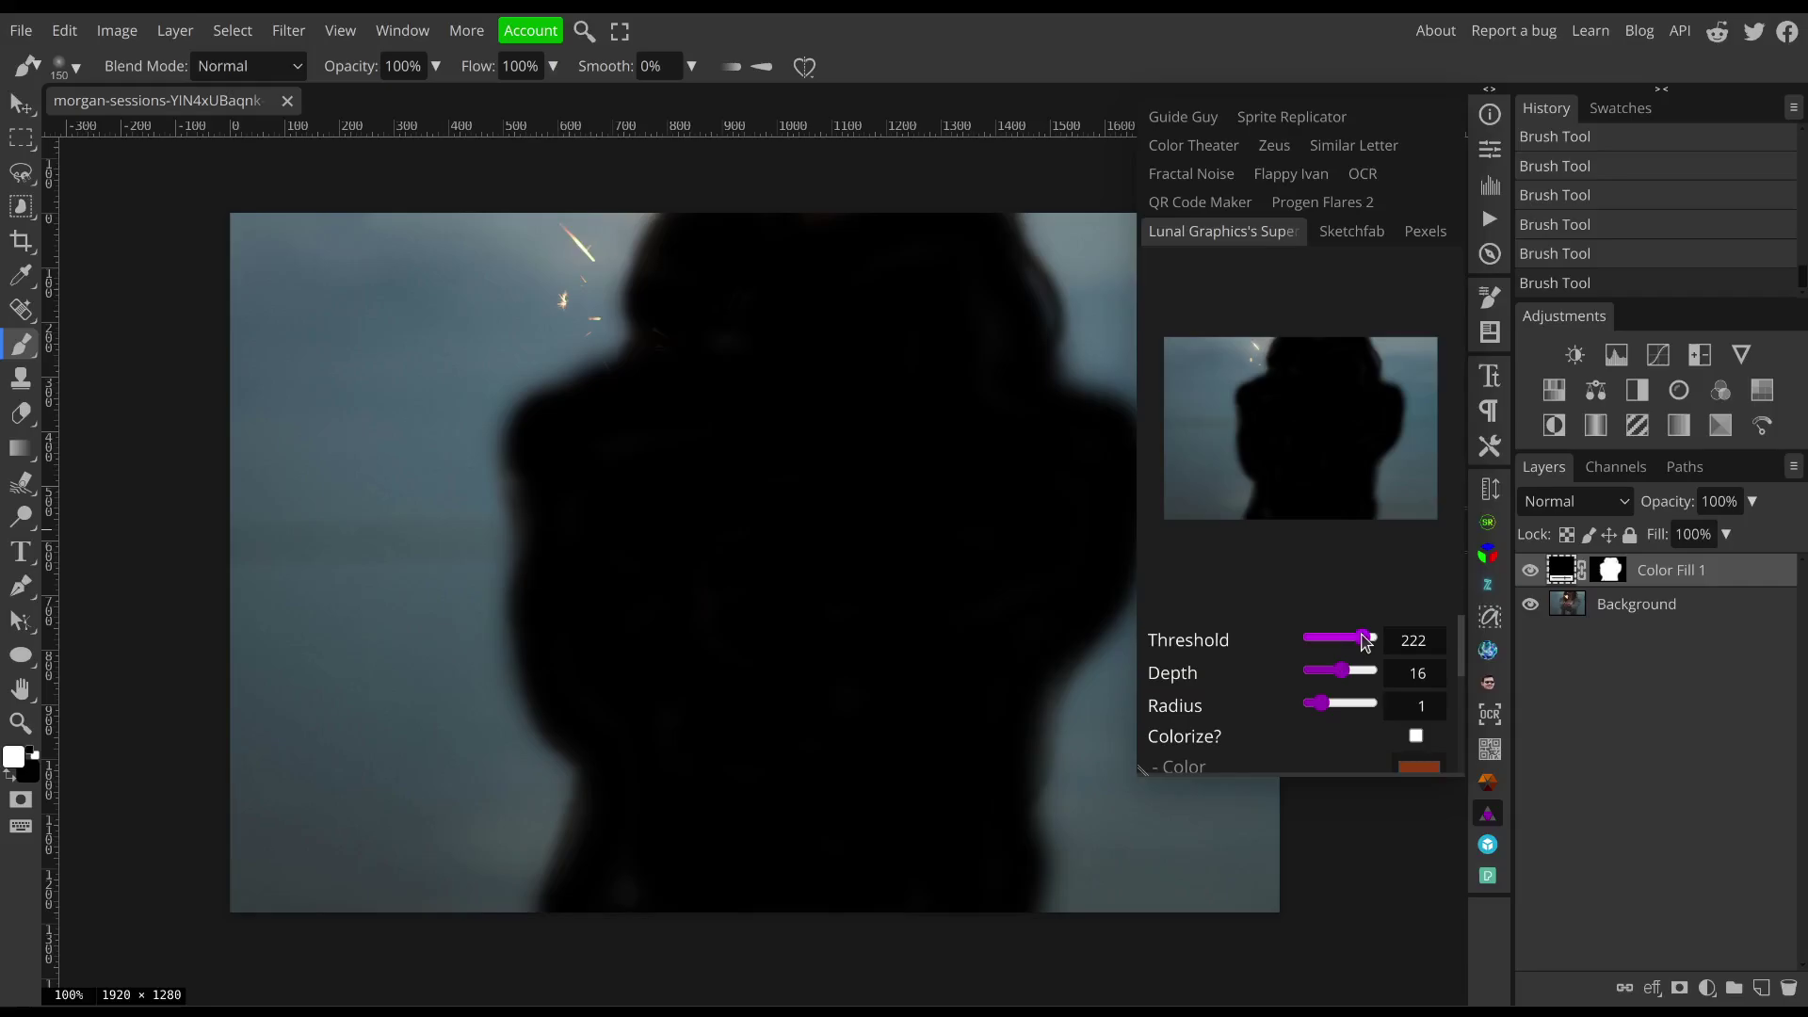
{"action": "left_click_drag", "start_coordinate": [1365, 640], "coordinate": [1322, 652]}
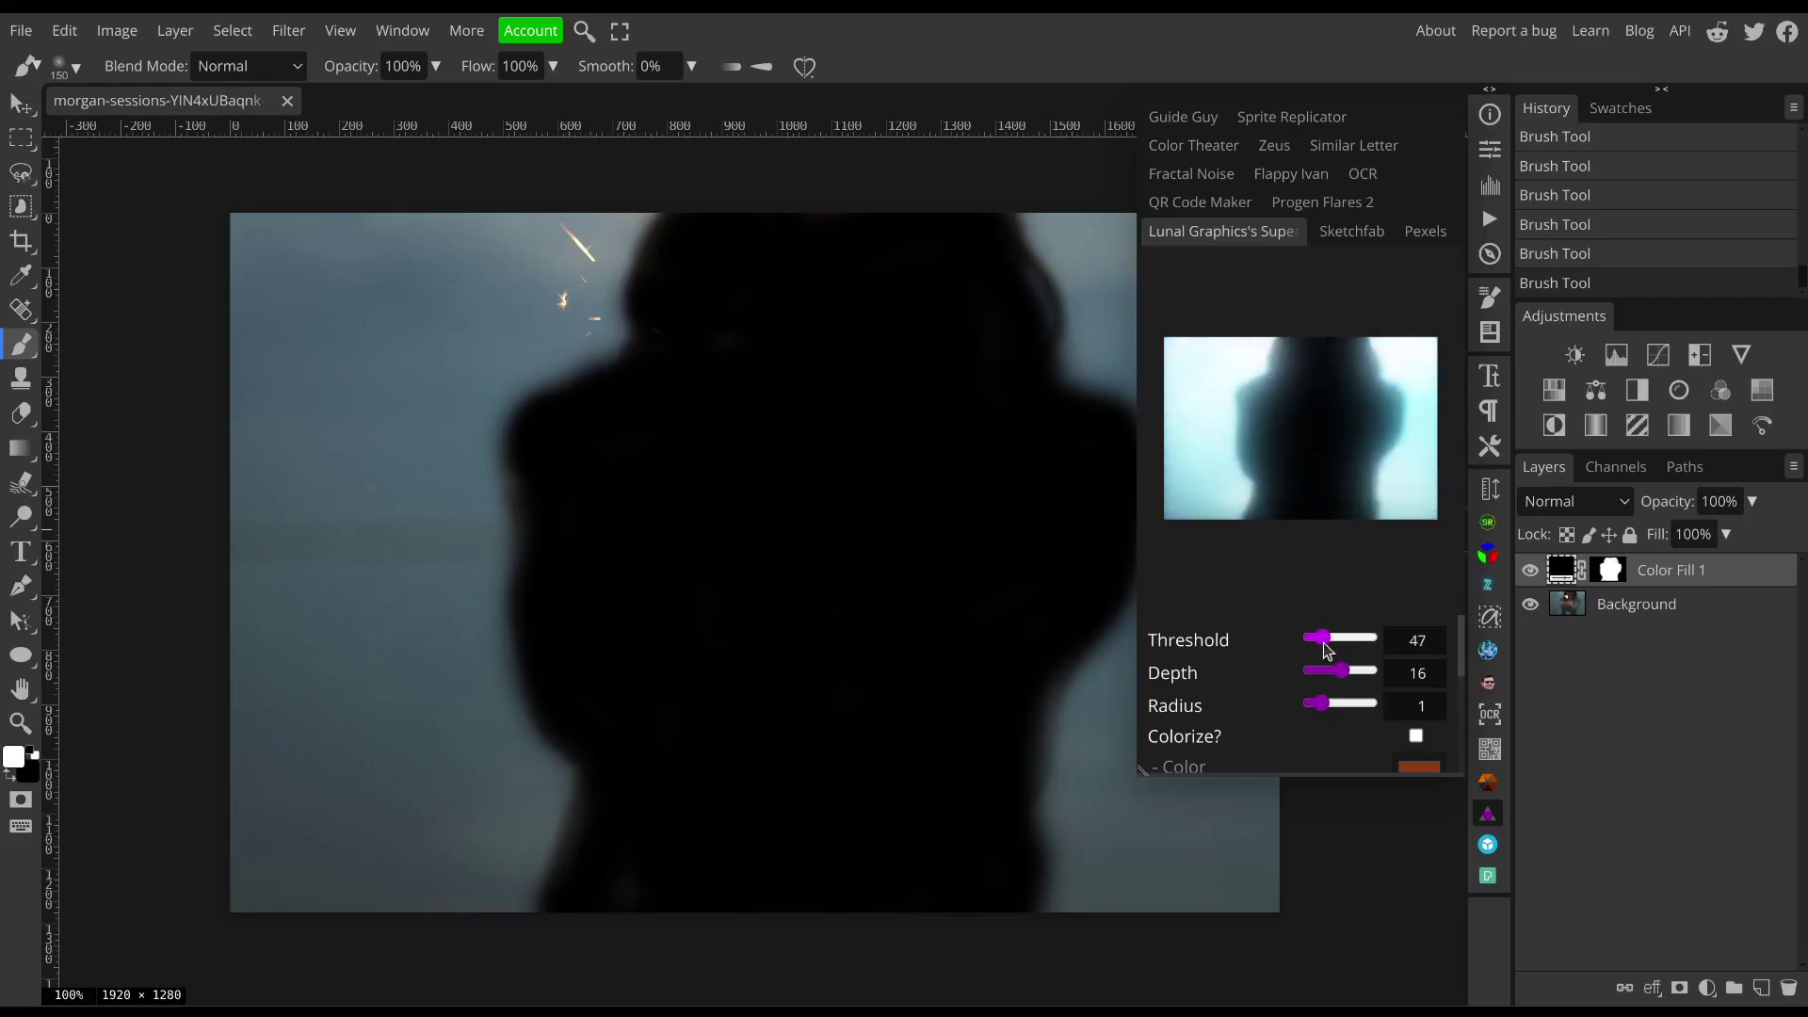
{"action": "left_click_drag", "start_coordinate": [1326, 650], "coordinate": [1327, 650]}
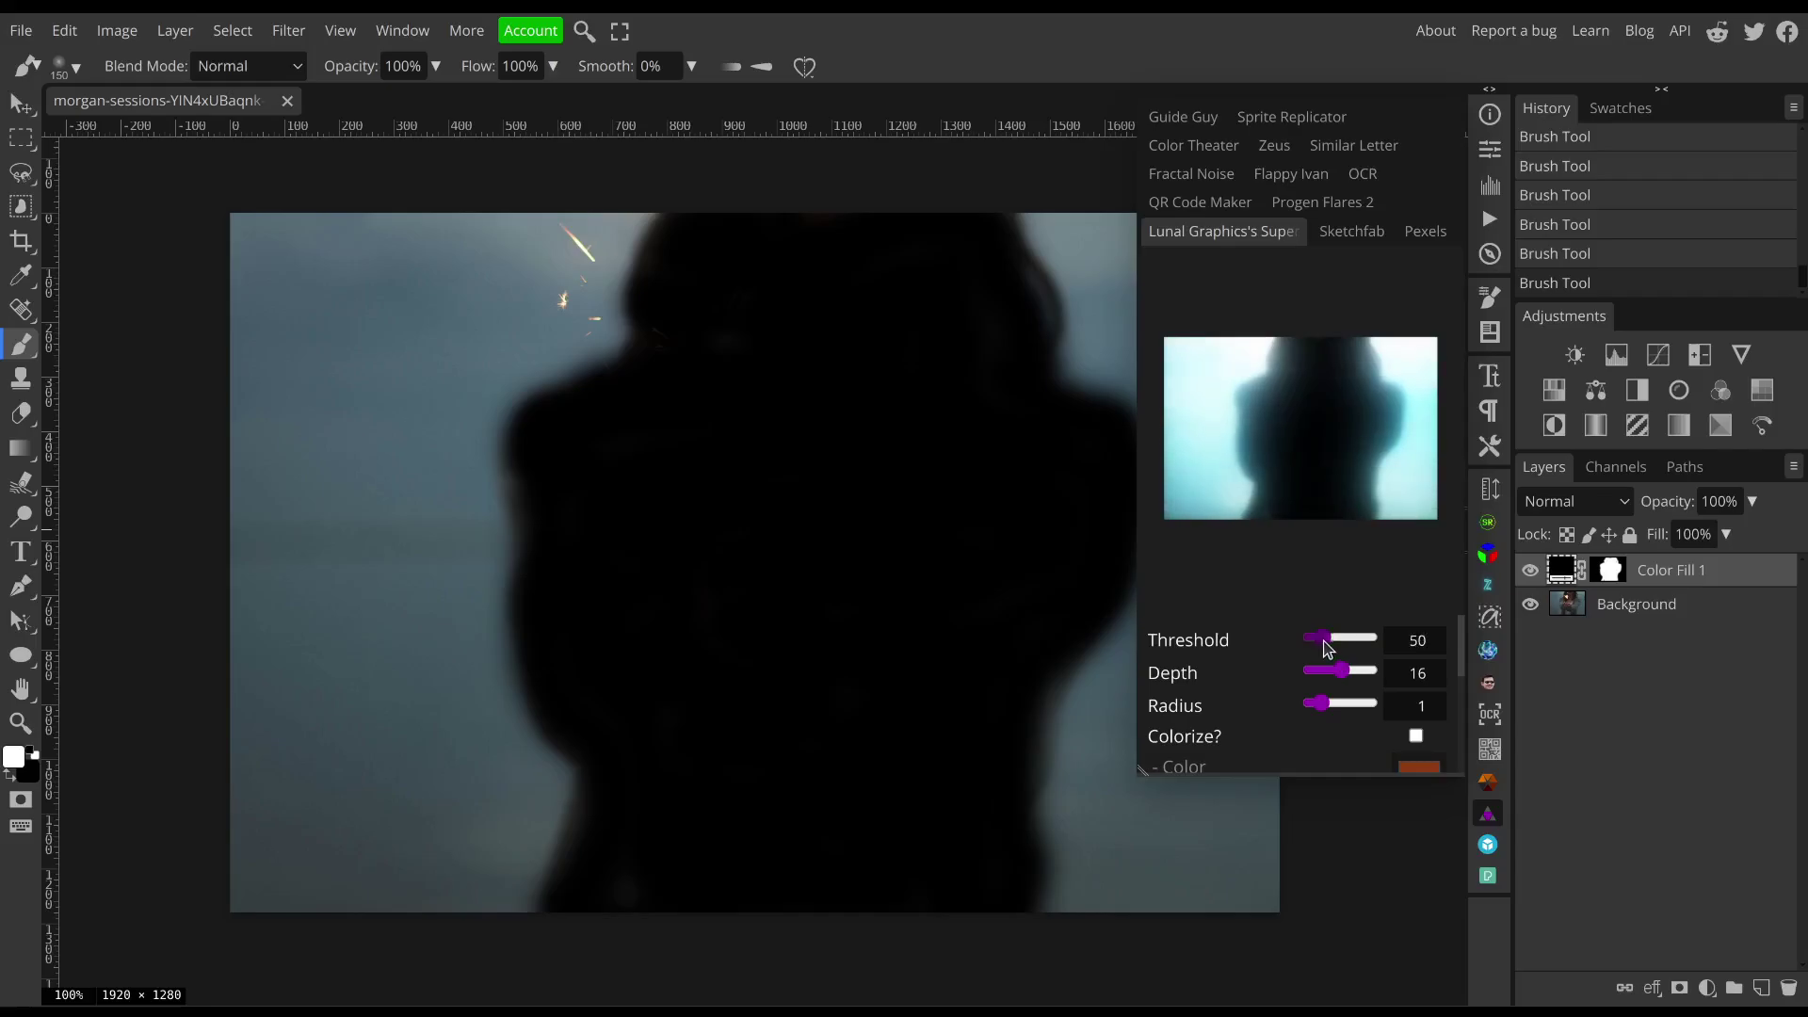
{"action": "scroll", "coordinate": [1289, 651], "scroll_direction": "down", "scroll_amount": 3}
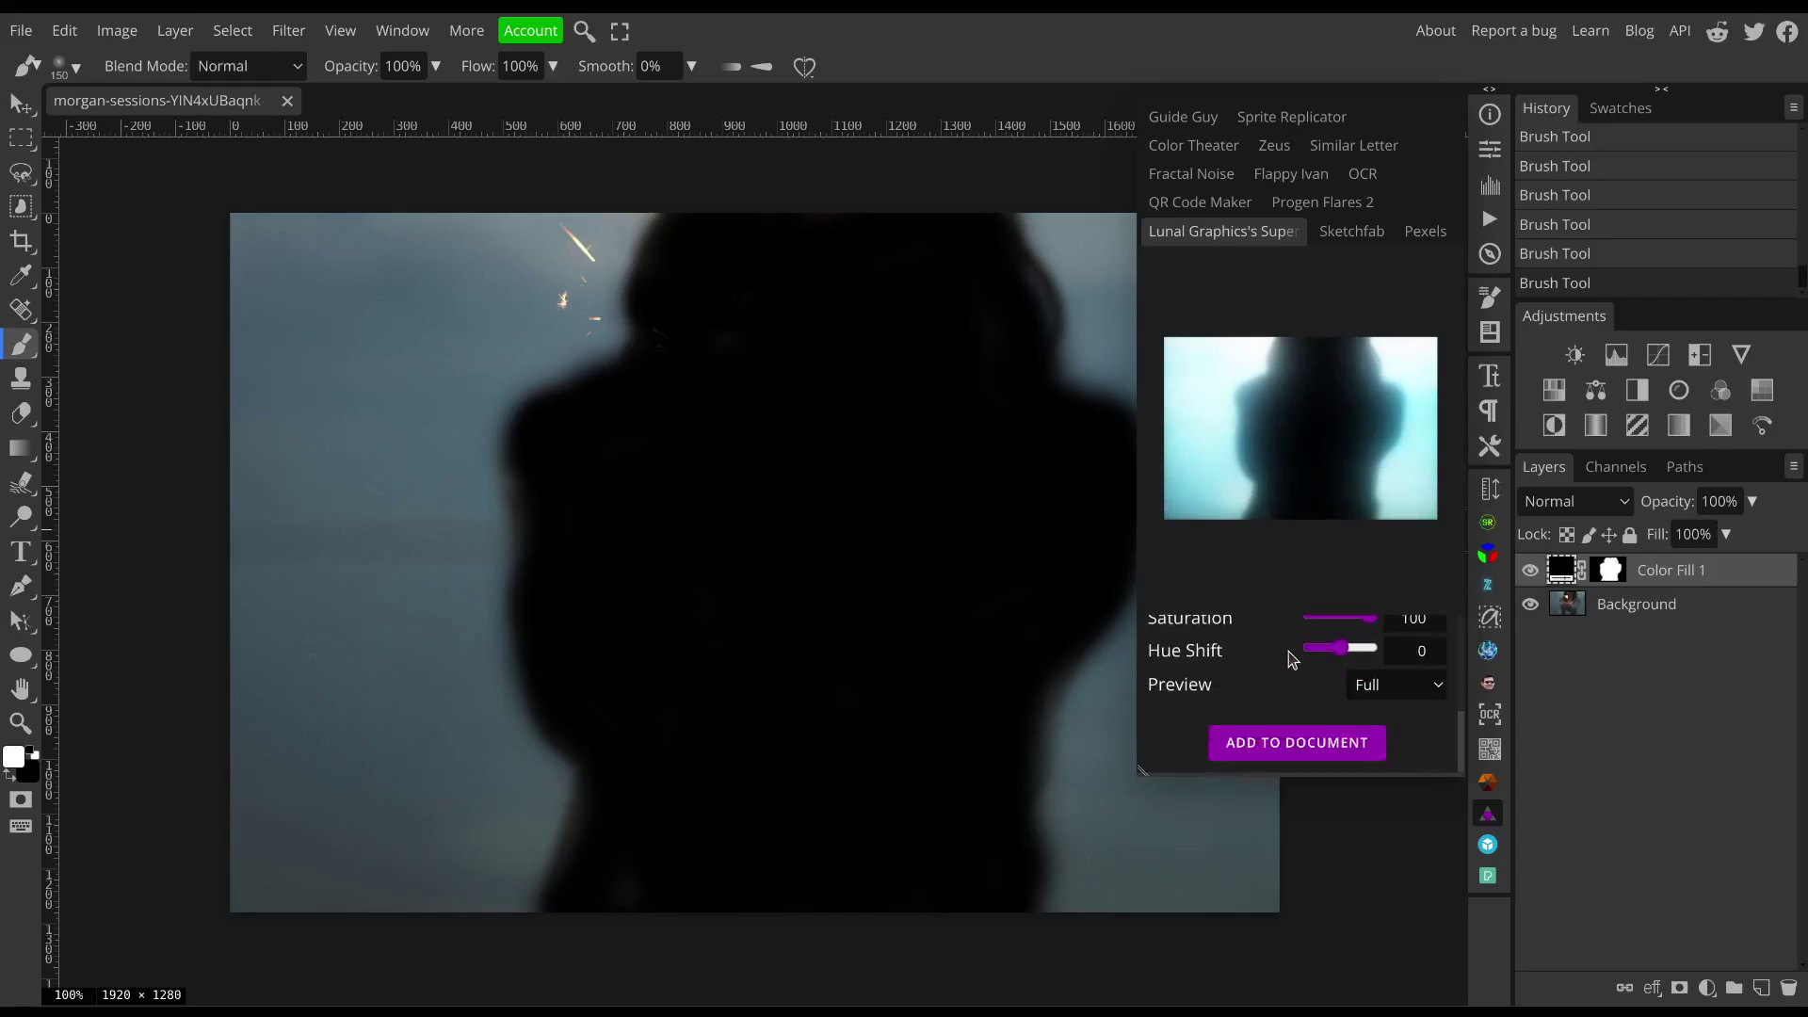
{"action": "left_click", "coordinate": [1398, 749]}
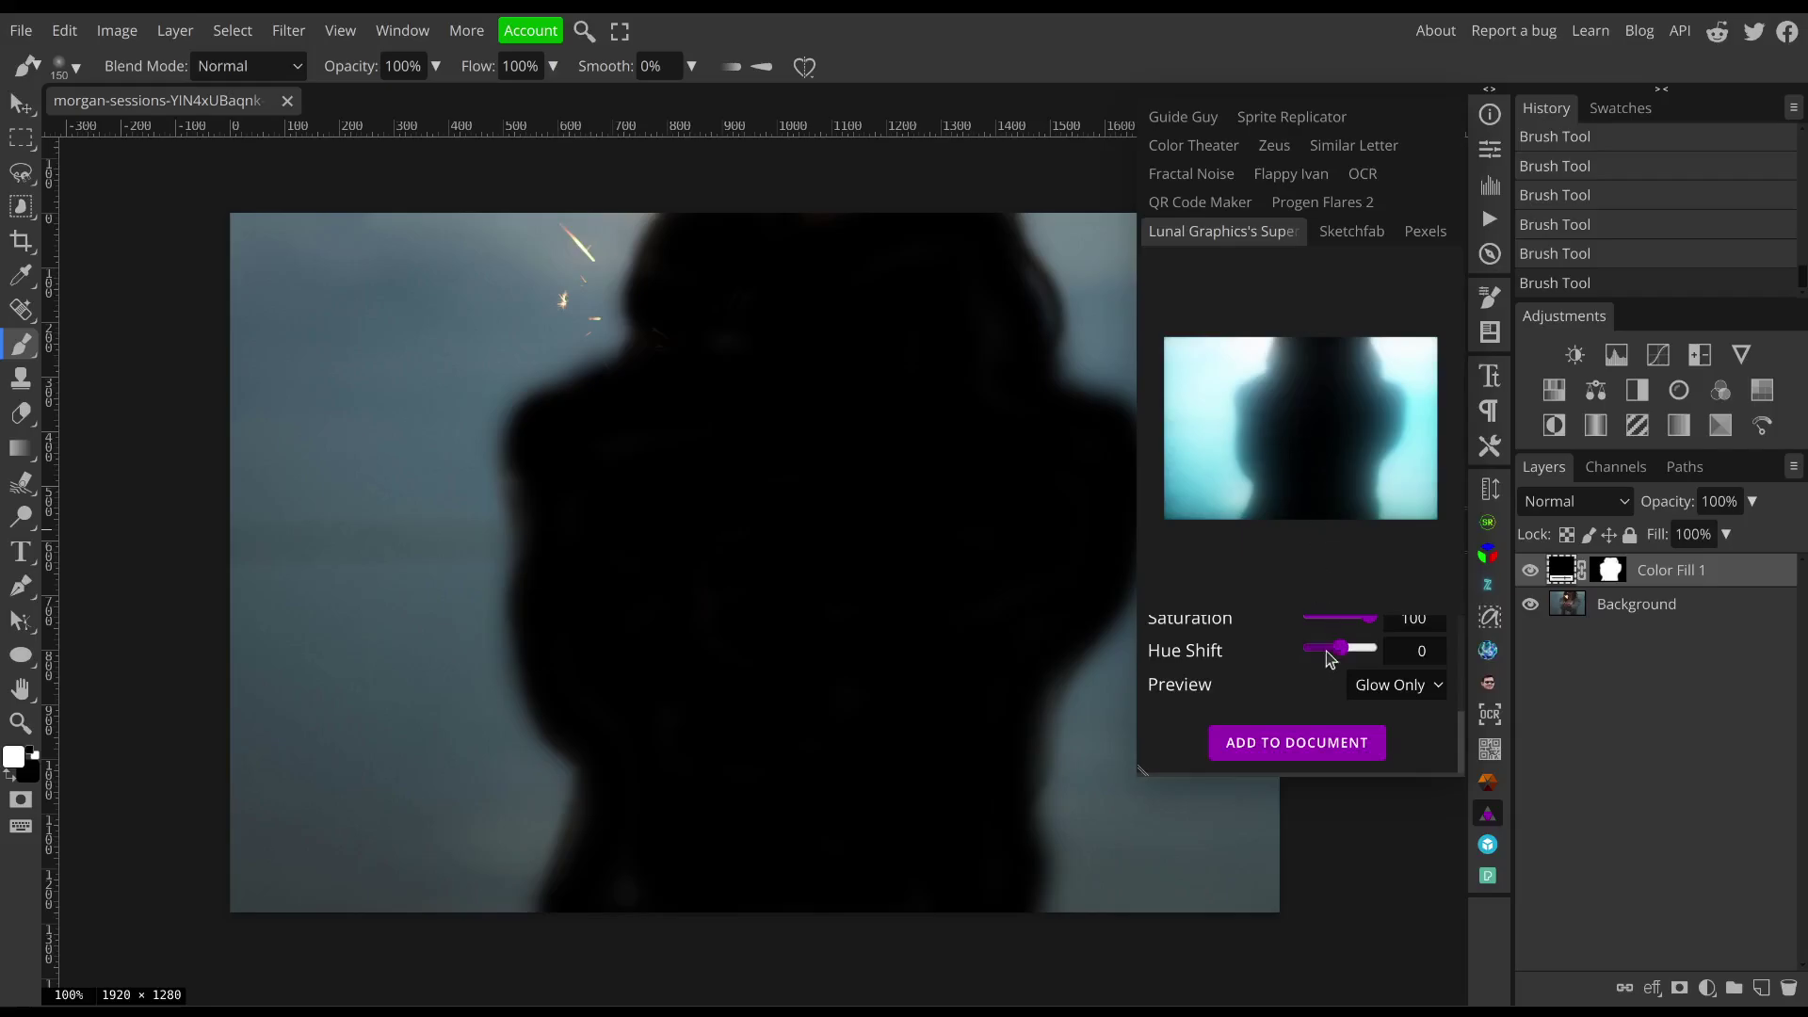
{"action": "left_click", "coordinate": [1304, 752]}
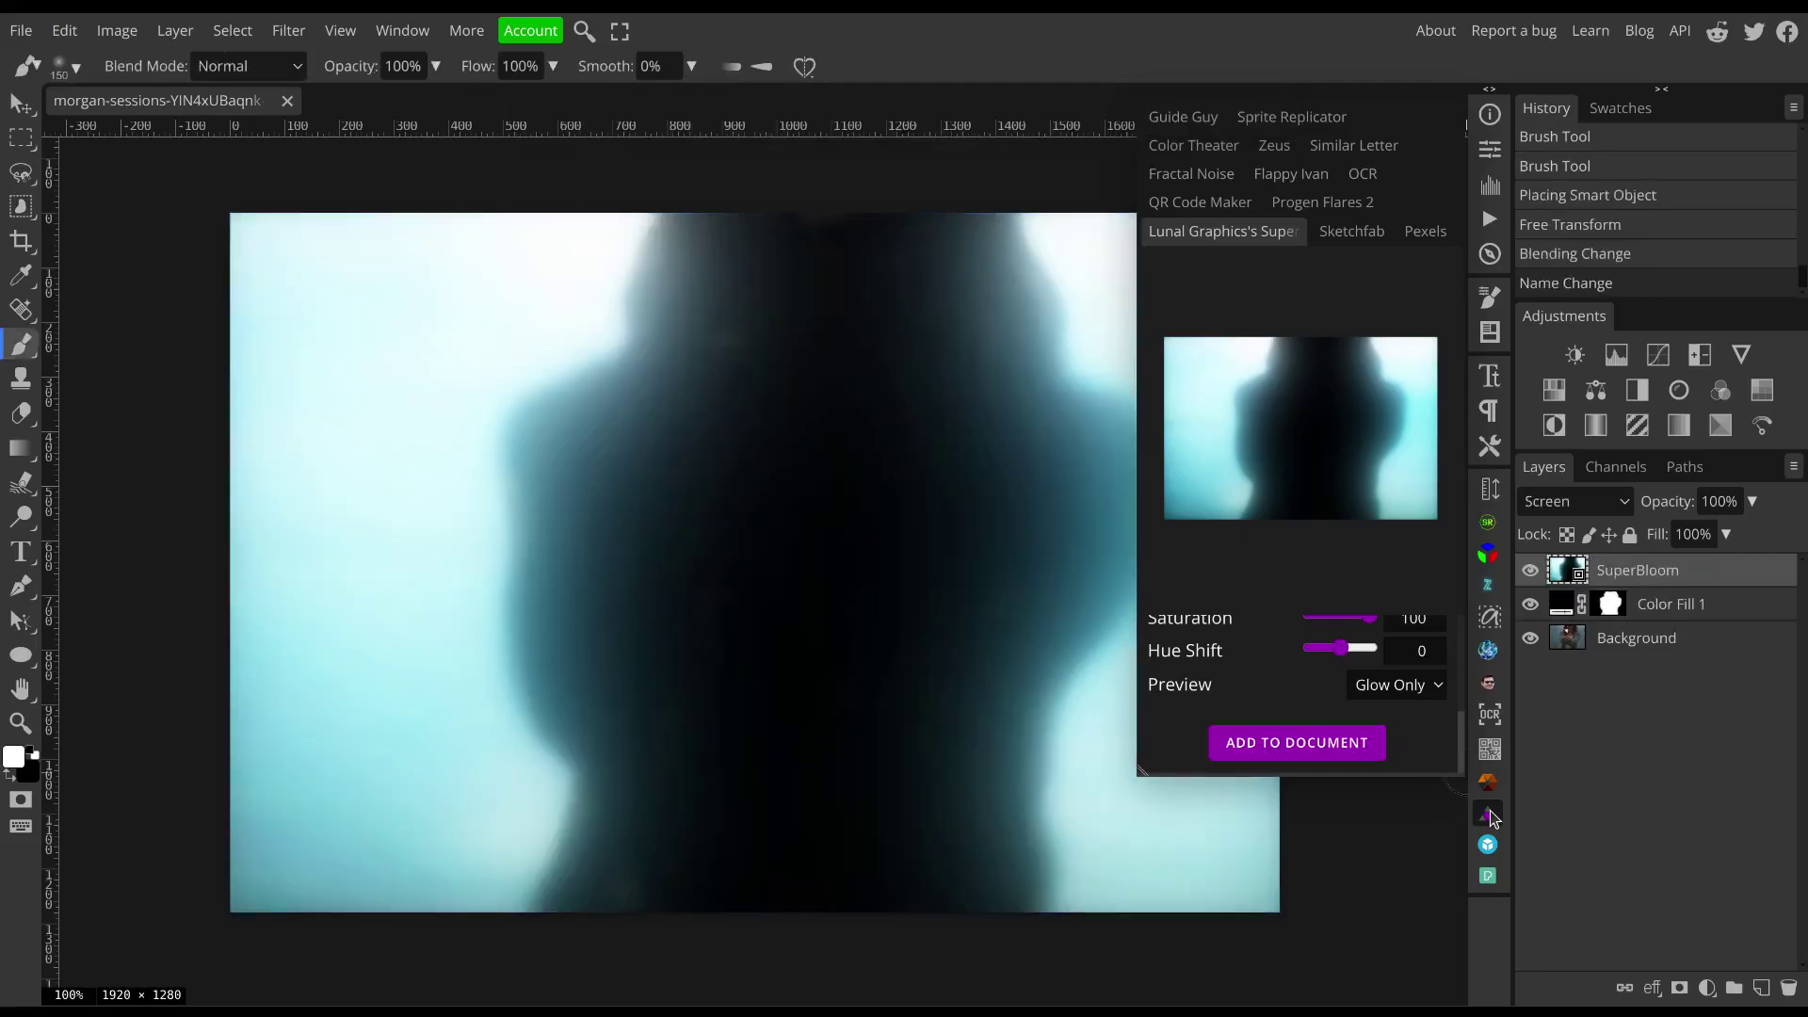
- Close the plugin and hide the black Color Fill 1 layer to reveal the glowing photo
{"action": "left_click", "coordinate": [1490, 816]}
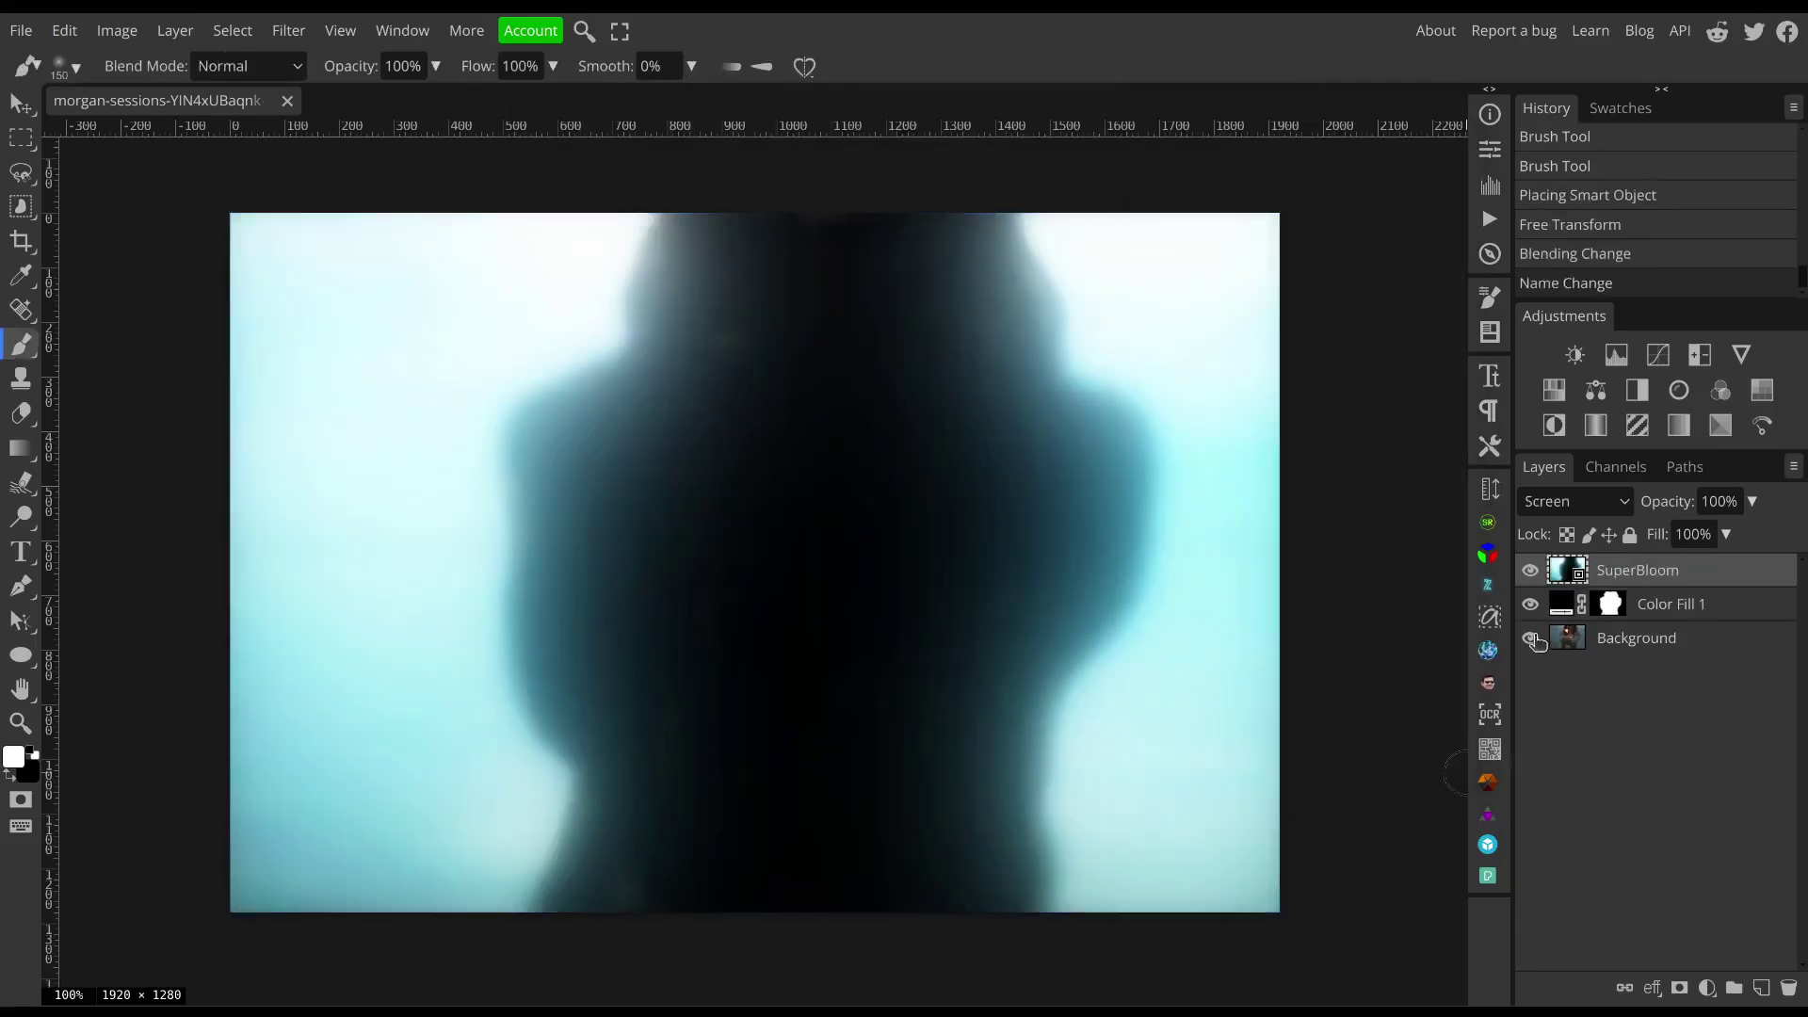
{"action": "left_click", "coordinate": [1530, 605]}
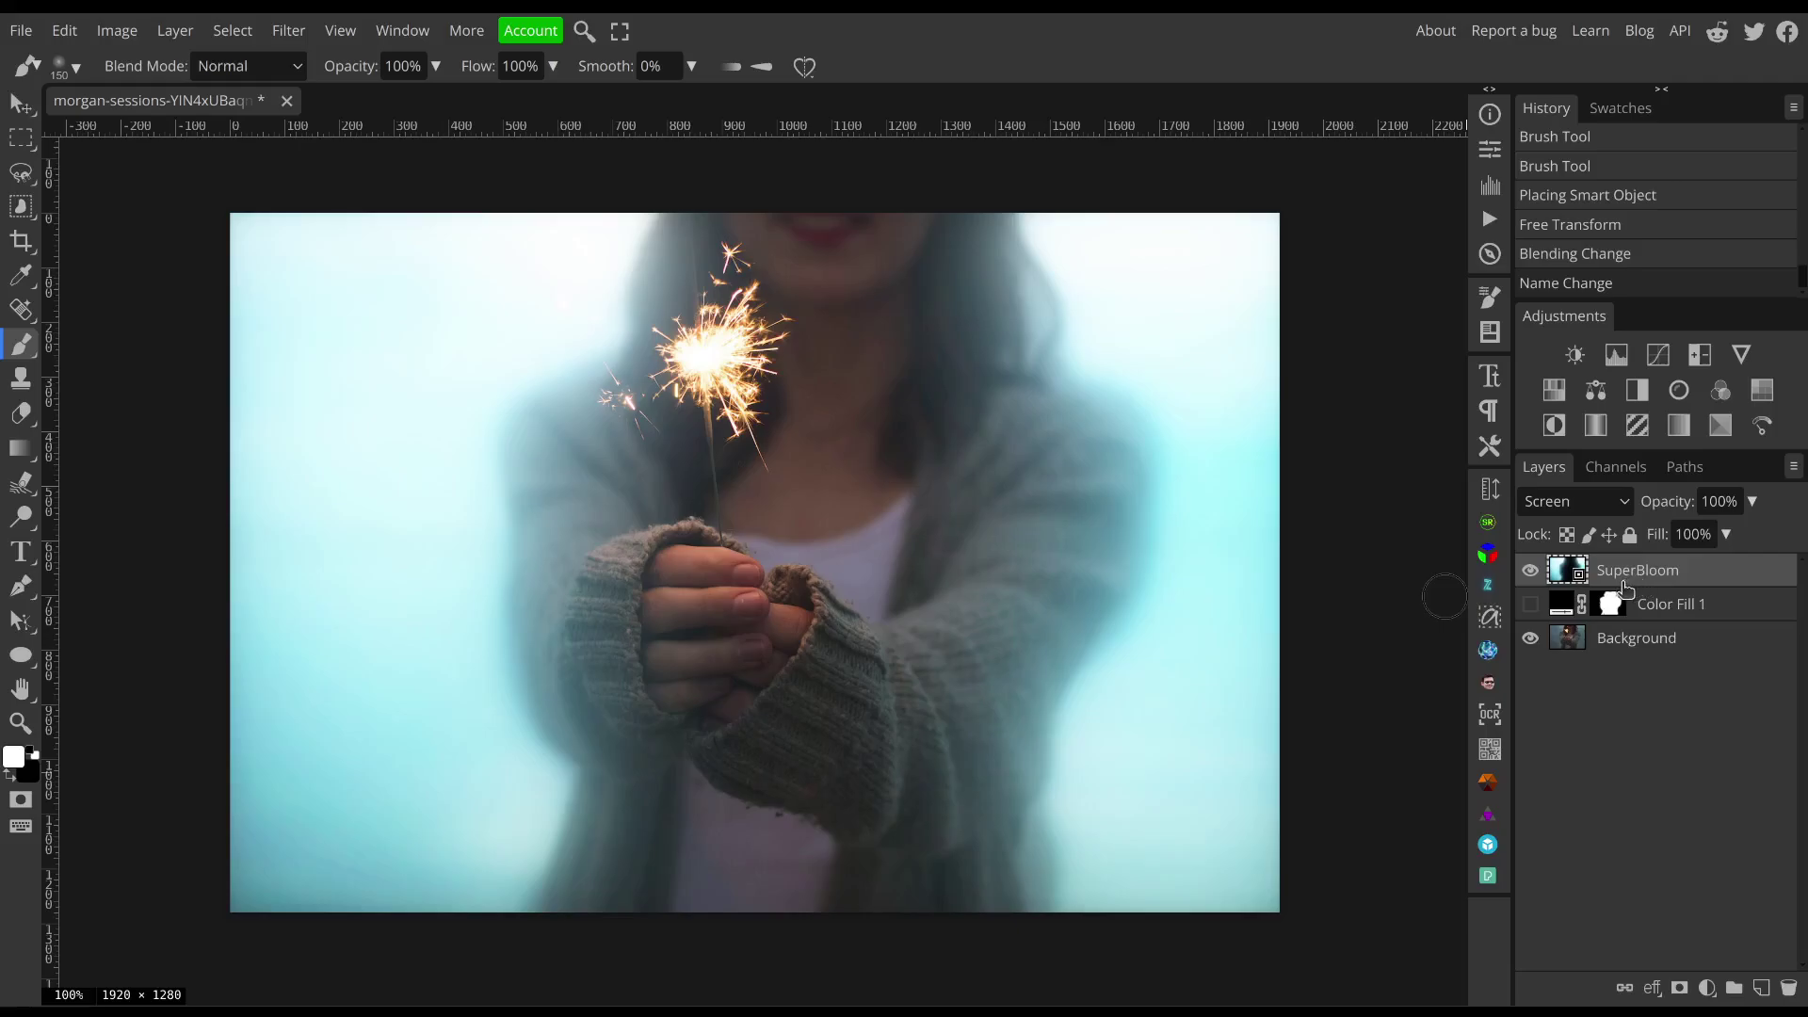
{"action": "left_click", "coordinate": [1660, 604]}
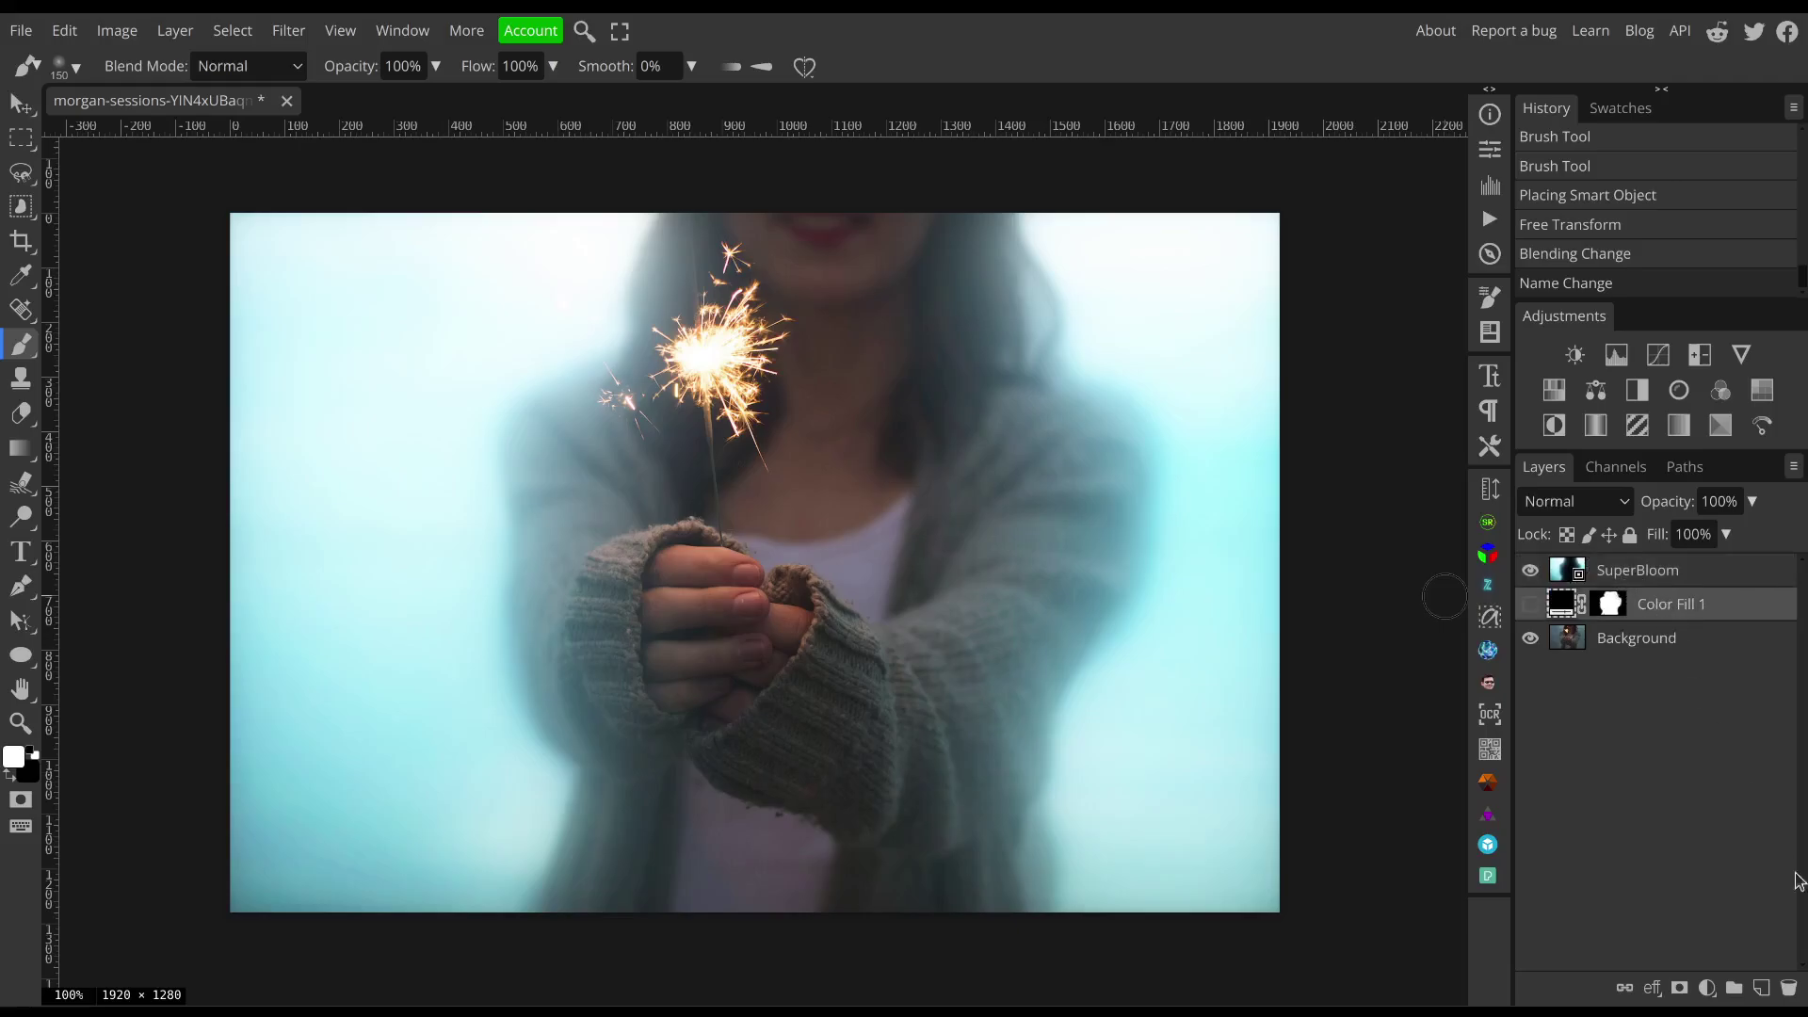
- Replace Color Fill 1 with a new black fill layer on top set to 50% fill
{"action": "left_click", "coordinate": [1795, 994]}
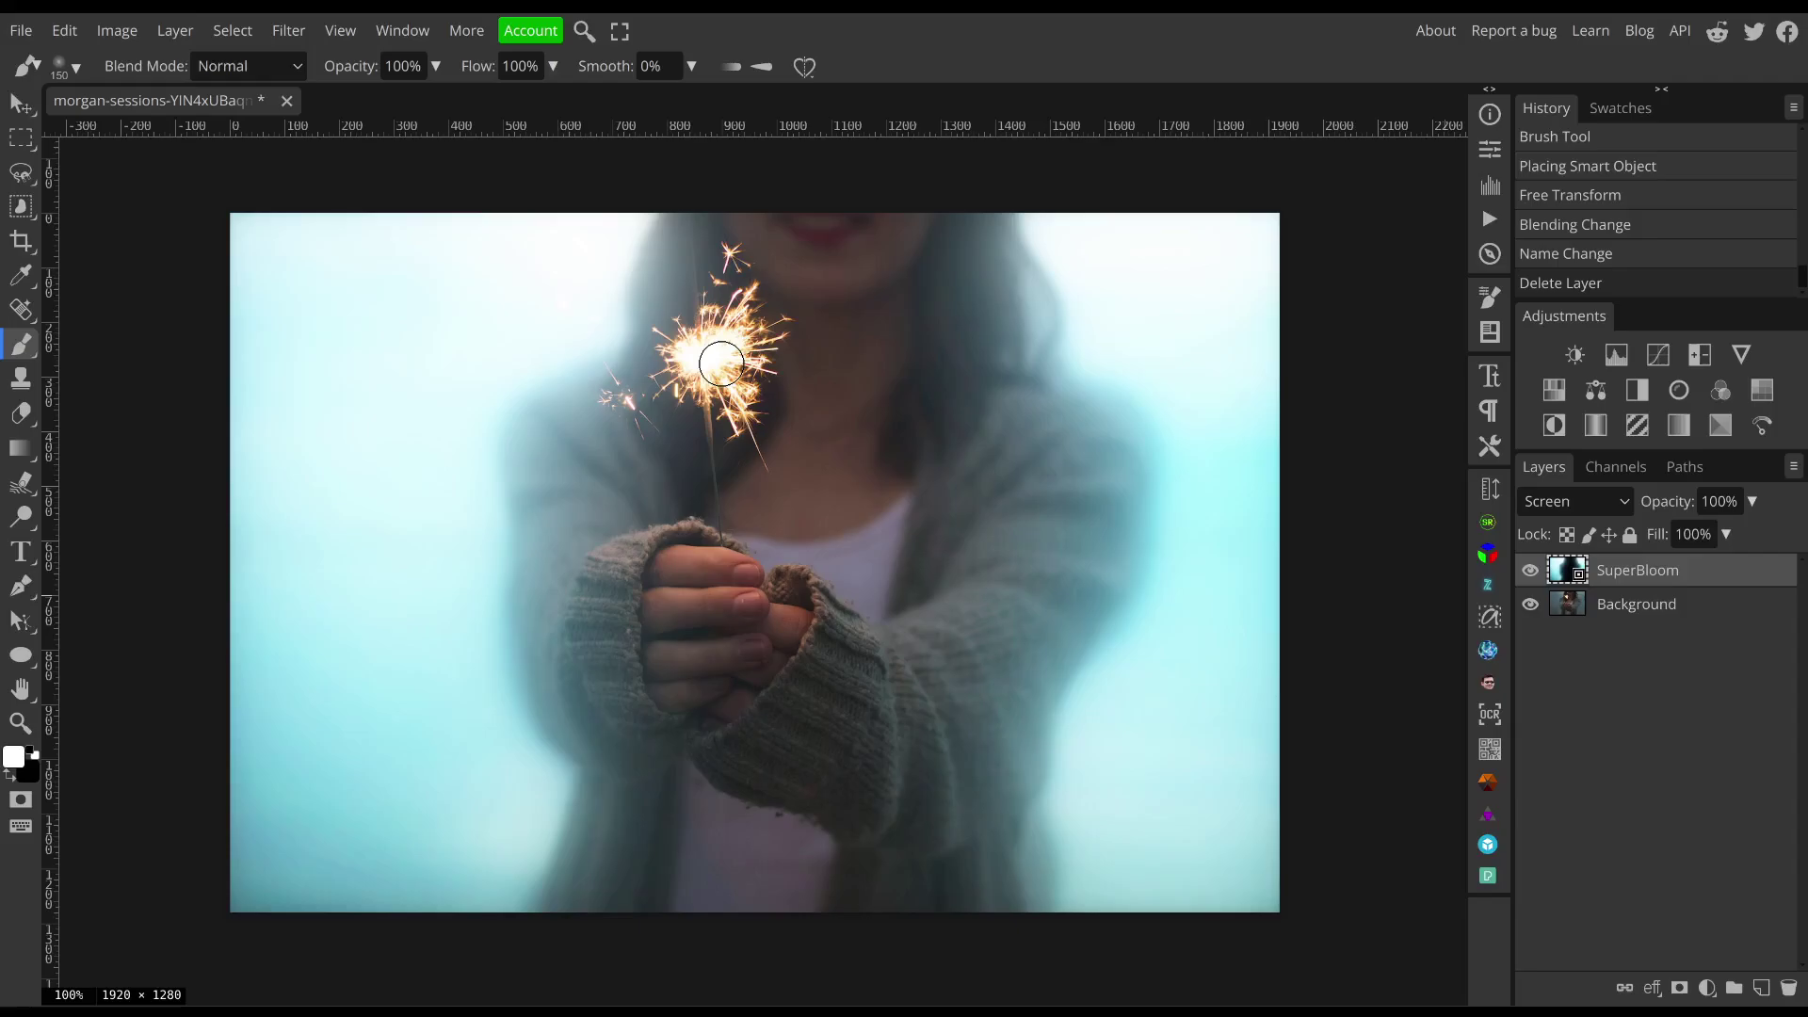
{"action": "left_click", "coordinate": [1706, 989]}
{"action": "left_click", "coordinate": [1669, 354]}
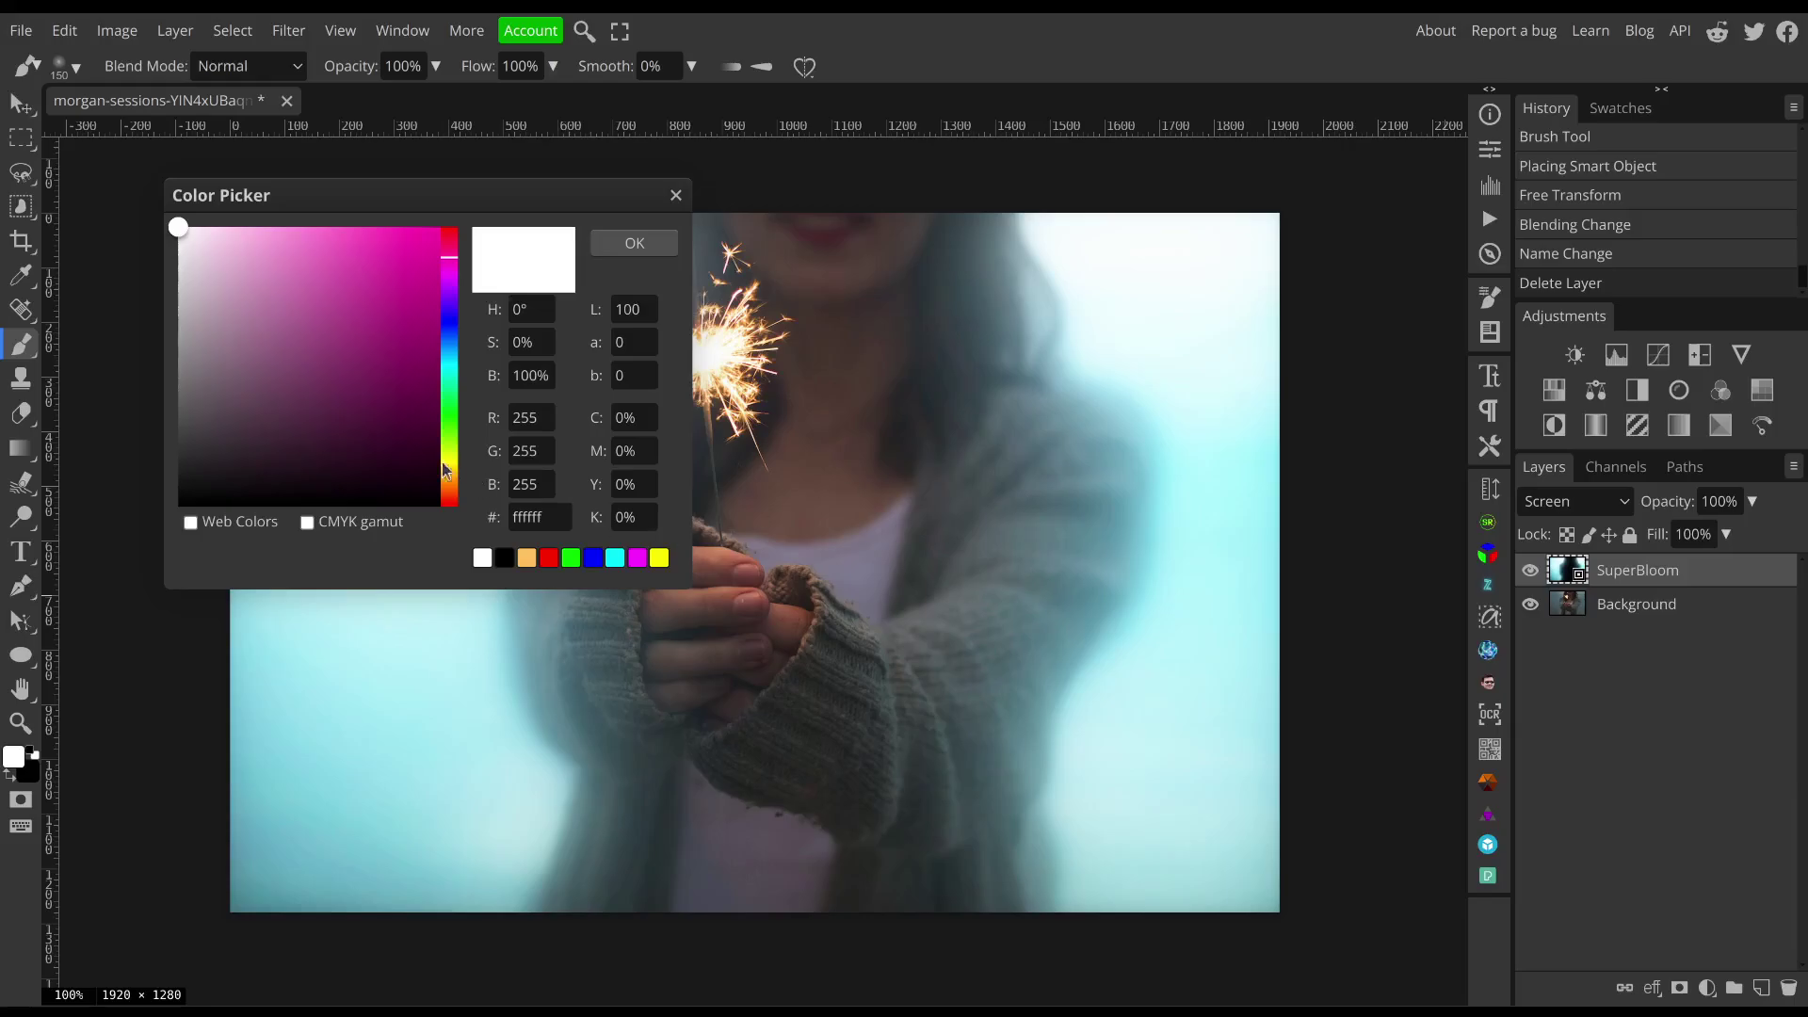
{"action": "left_click_drag", "start_coordinate": [436, 471], "coordinate": [438, 509]}
{"action": "left_click", "coordinate": [634, 243]}
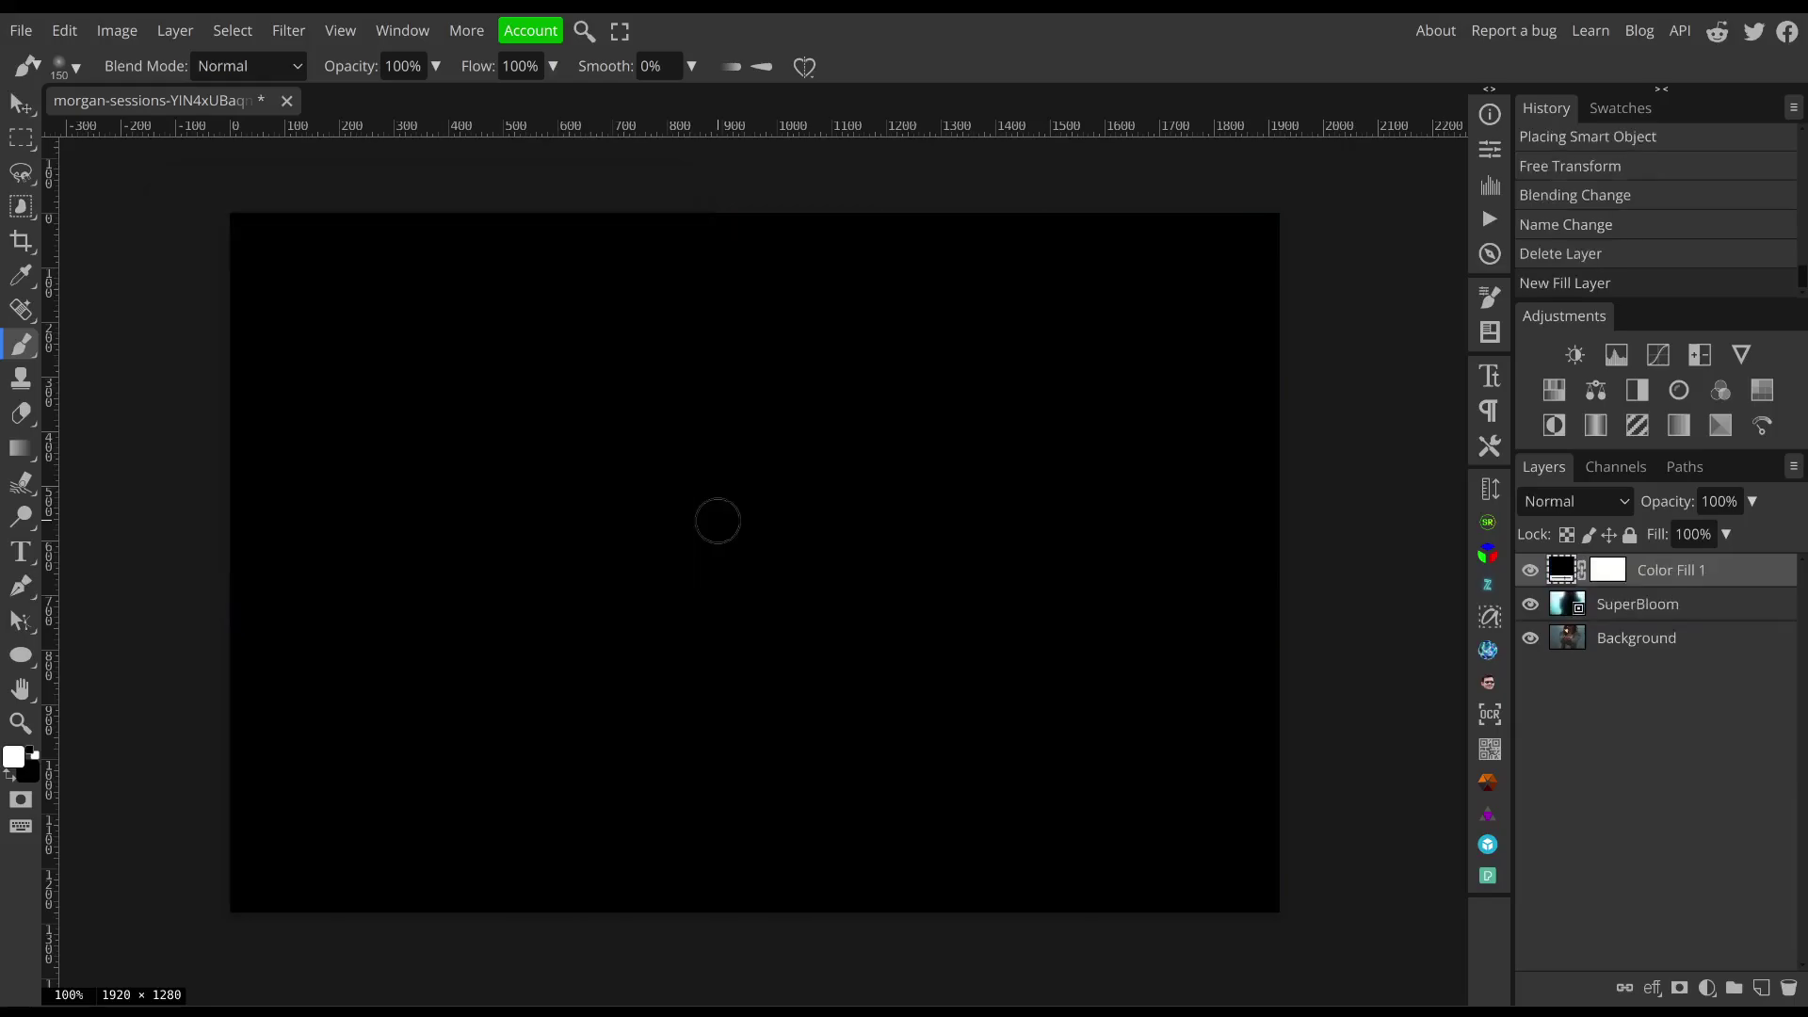
{"action": "left_click", "coordinate": [1613, 574]}
{"action": "left_click", "coordinate": [1726, 534]}
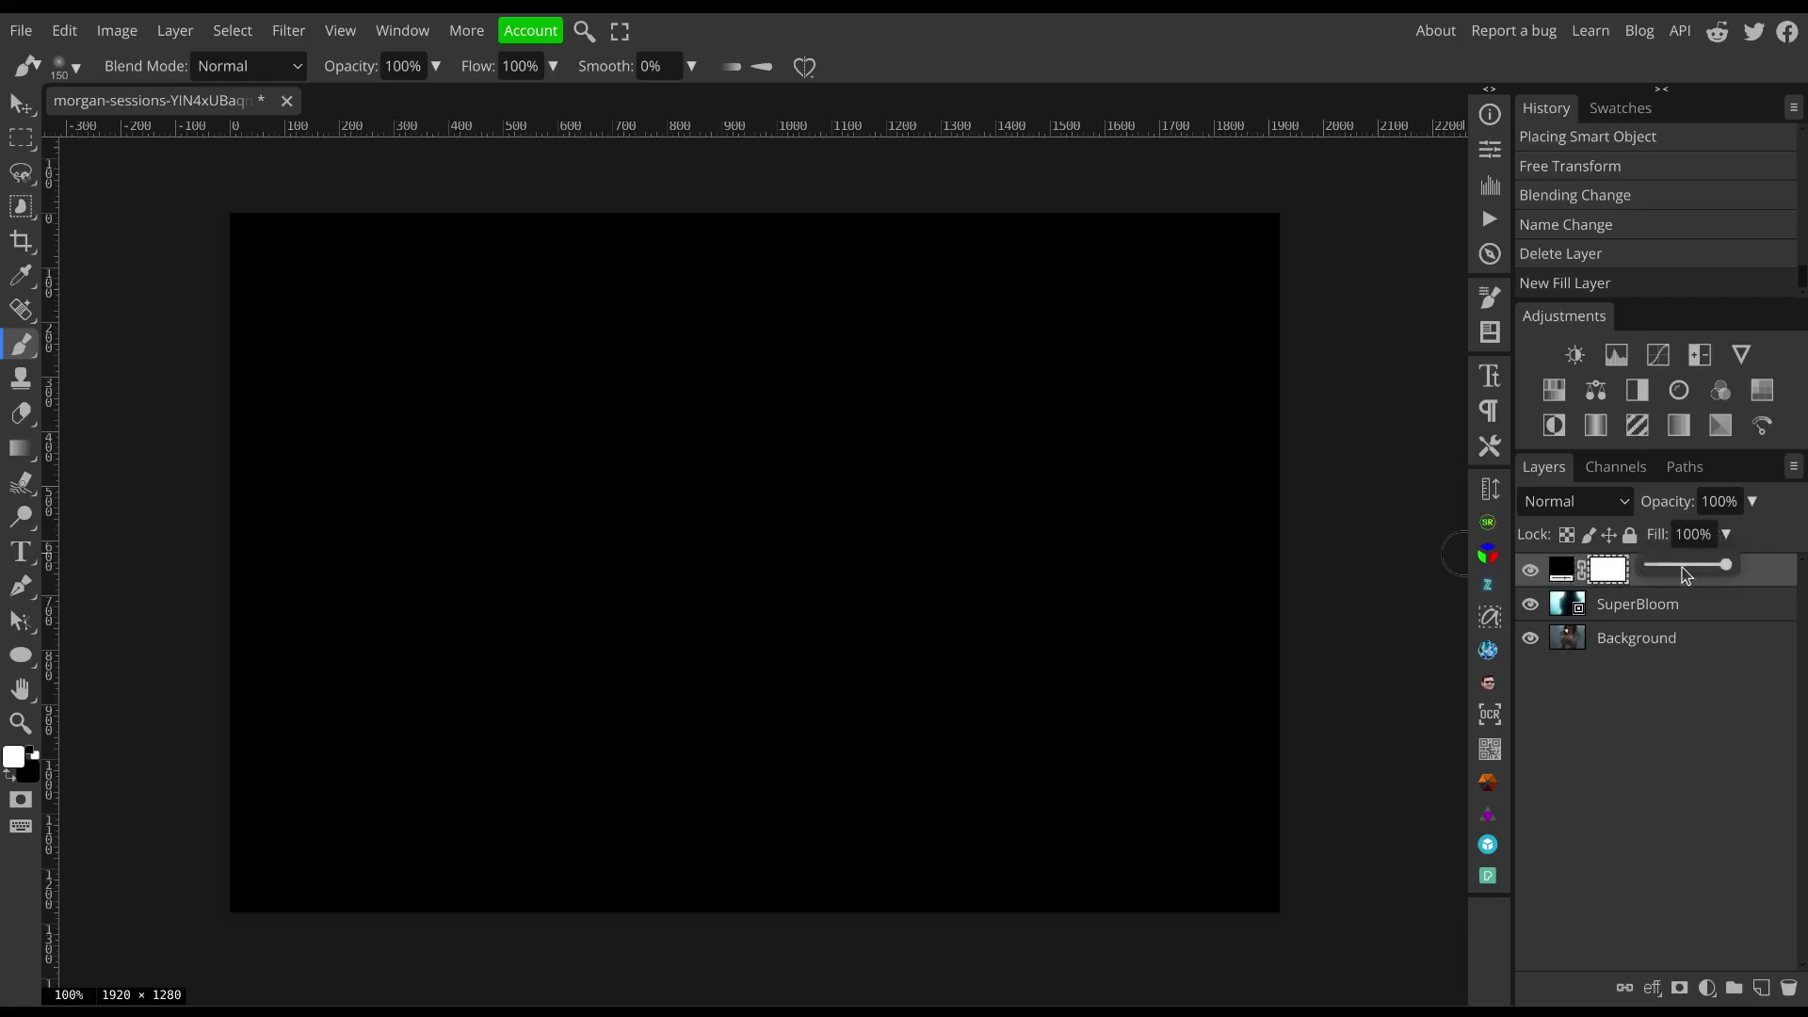
{"action": "left_click", "coordinate": [1693, 567]}
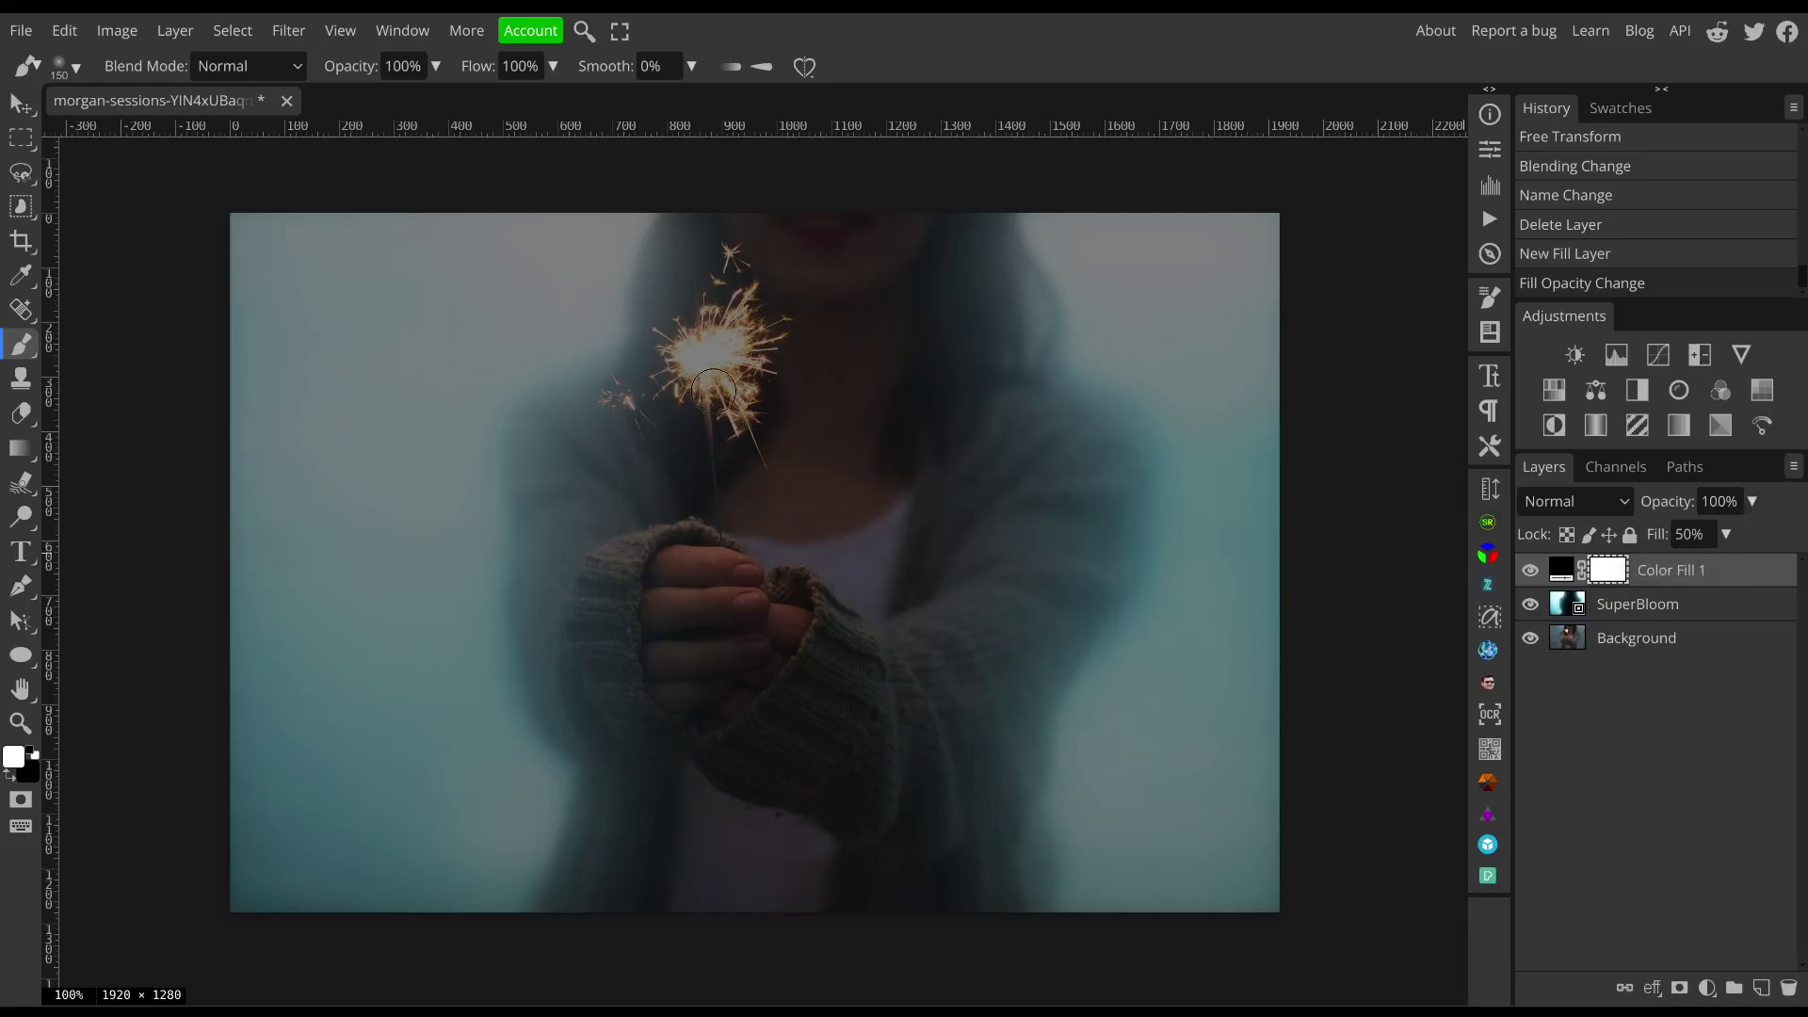
- With black as foreground, paint the sparkler core and surrounding sparks out of the dimming mask
{"action": "key", "text": "x"}
{"action": "mouse_move", "coordinate": [632, 400]}
{"action": "left_mouse_down"}
{"action": "mouse_move", "coordinate": [712, 352]}
{"action": "mouse_move", "coordinate": [691, 340]}
{"action": "mouse_move", "coordinate": [721, 298]}
{"action": "left_mouse_up"}
{"action": "left_click_drag", "start_coordinate": [725, 282], "coordinate": [731, 249]}
{"action": "mouse_move", "coordinate": [735, 311]}
{"action": "left_mouse_down"}
{"action": "mouse_move", "coordinate": [751, 425]}
{"action": "mouse_move", "coordinate": [663, 391]}
{"action": "mouse_move", "coordinate": [718, 387]}
{"action": "mouse_move", "coordinate": [729, 444]}
{"action": "mouse_move", "coordinate": [760, 453]}
{"action": "mouse_move", "coordinate": [768, 308]}
{"action": "mouse_move", "coordinate": [730, 226]}
{"action": "left_mouse_up"}
{"action": "mouse_move", "coordinate": [749, 363]}
{"action": "left_mouse_down"}
{"action": "mouse_move", "coordinate": [796, 414]}
{"action": "mouse_move", "coordinate": [782, 471]}
{"action": "left_mouse_up"}
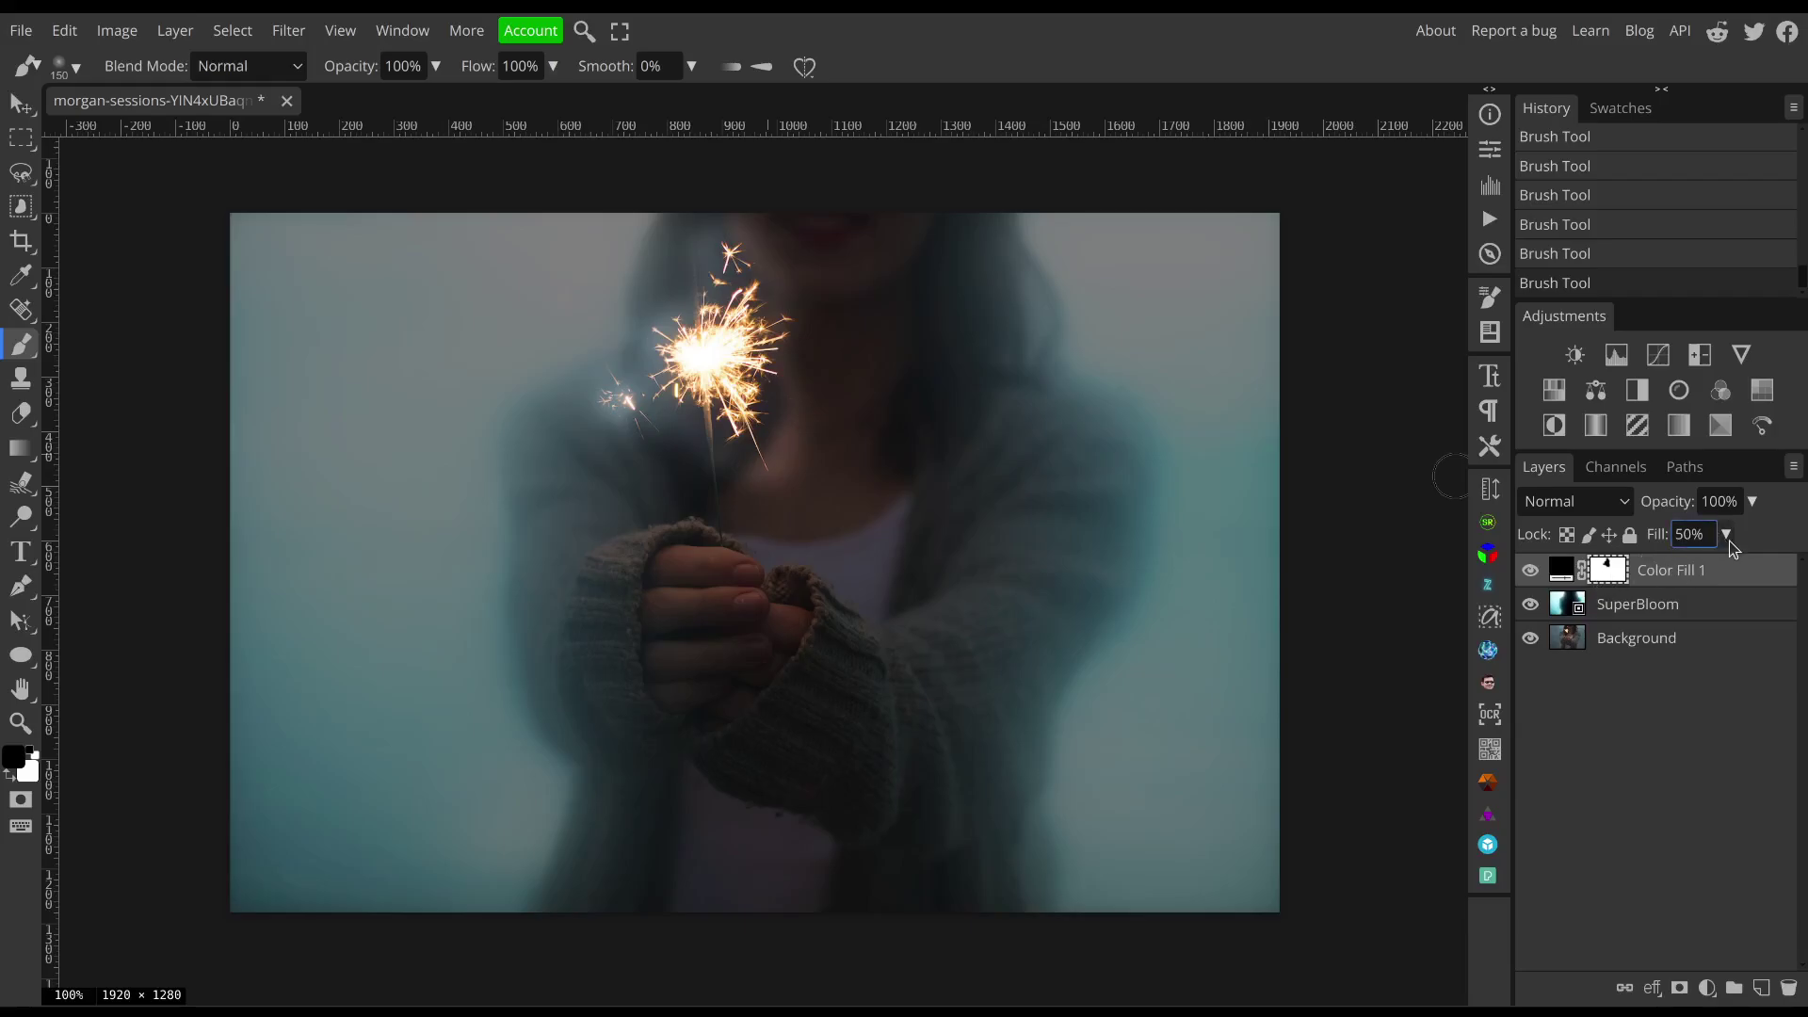
- Restore the black layer's fill to 100% and reopen the Superbloom plugin
{"action": "left_click", "coordinate": [1725, 539]}
{"action": "left_click_drag", "start_coordinate": [1688, 564], "coordinate": [1733, 564]}
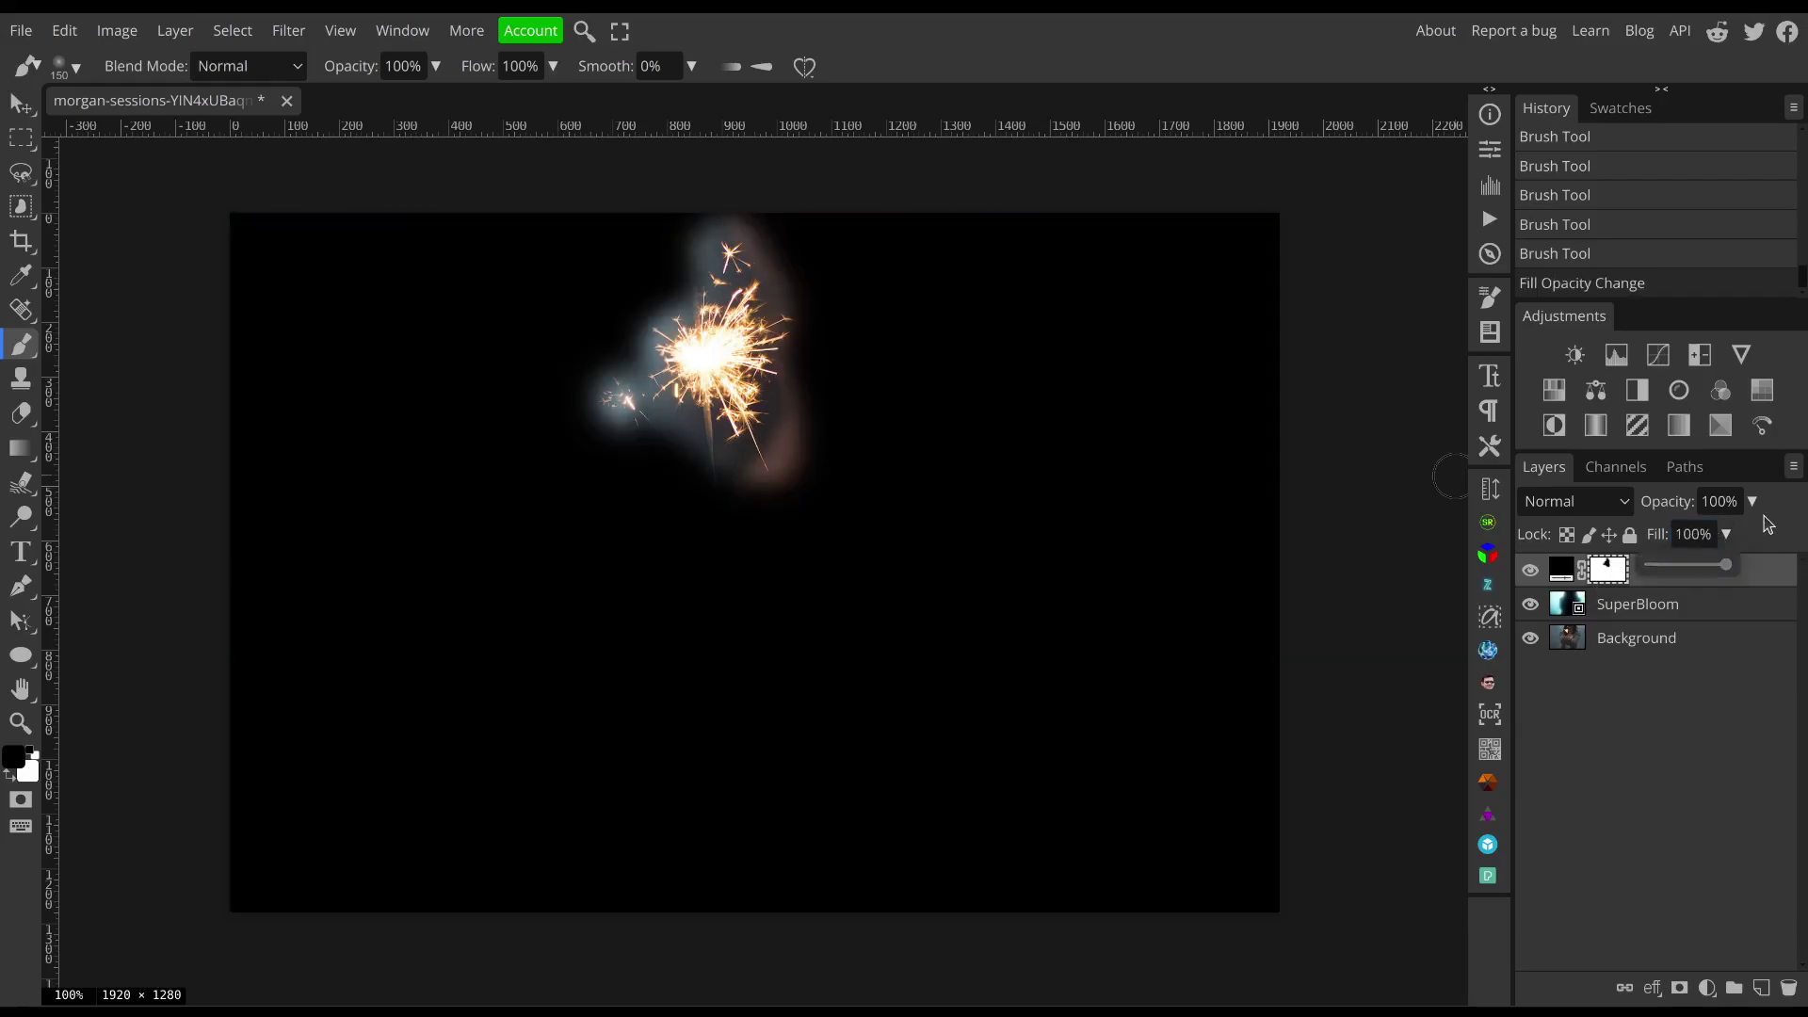
{"action": "left_click", "coordinate": [1488, 813]}
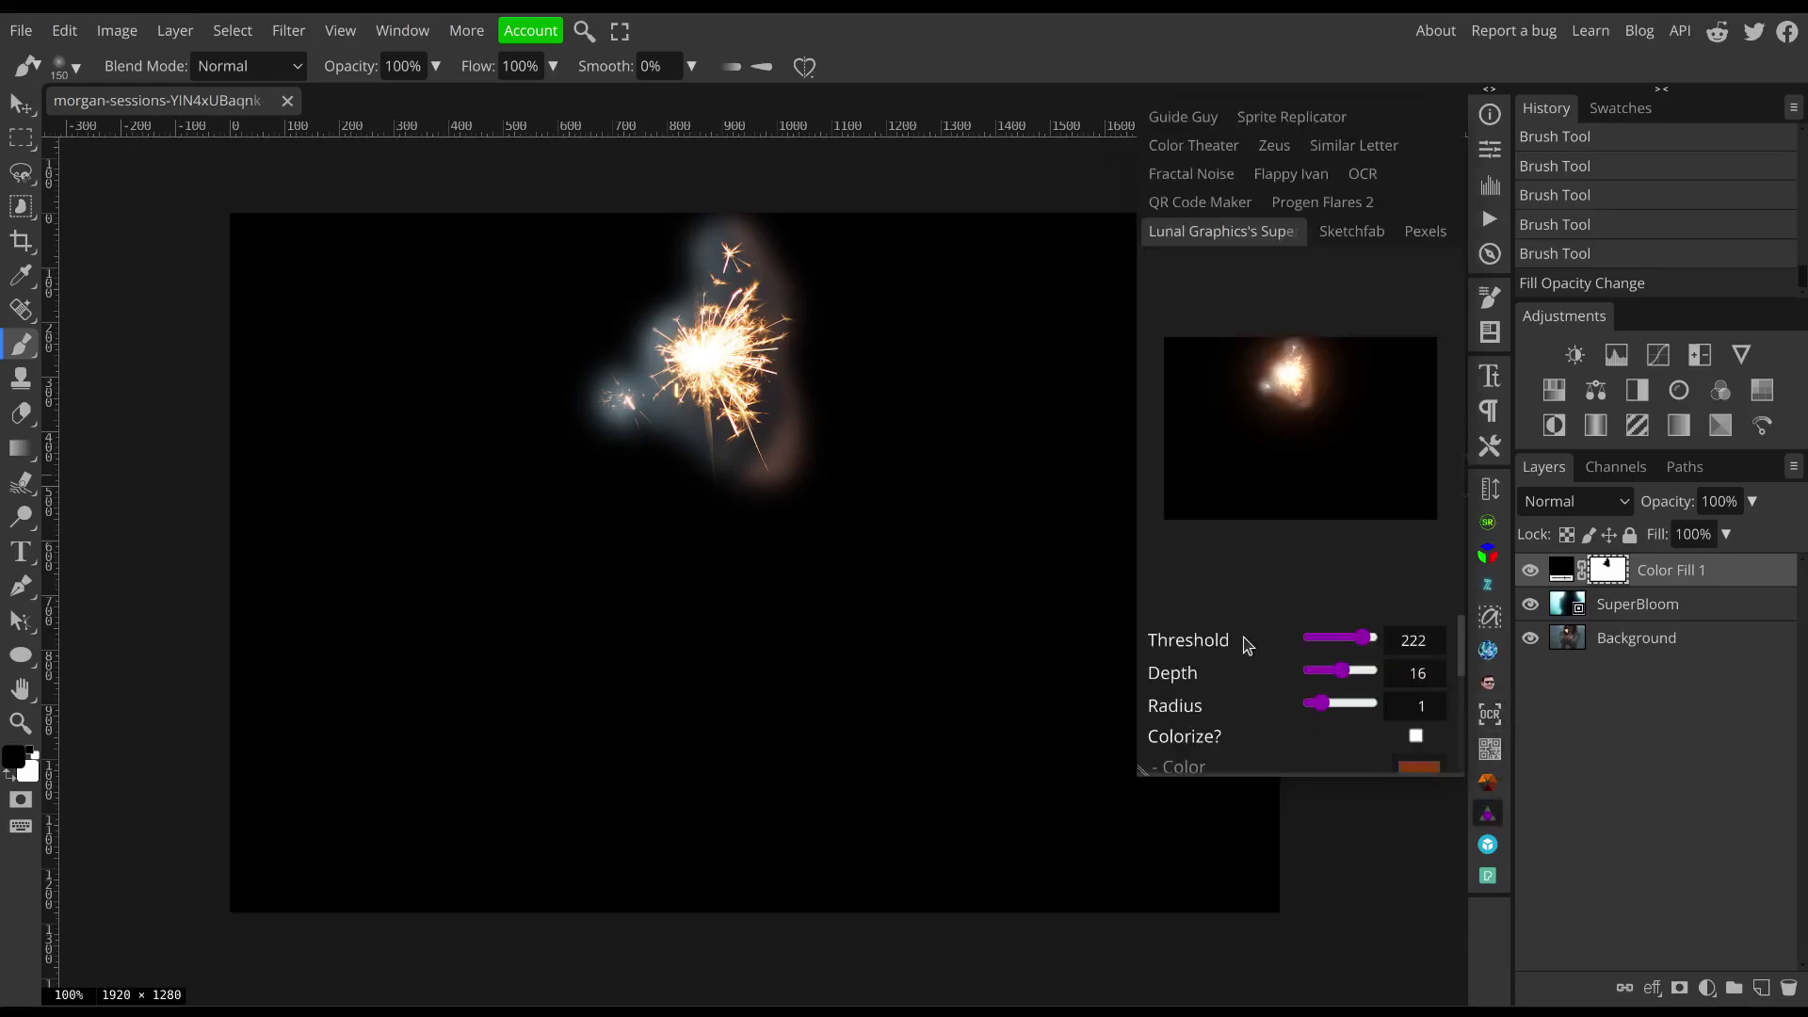
{"action": "scroll", "coordinate": [1248, 645], "scroll_direction": "down", "scroll_amount": 3}
{"action": "scroll", "coordinate": [1248, 646], "scroll_direction": "down", "scroll_amount": 1}
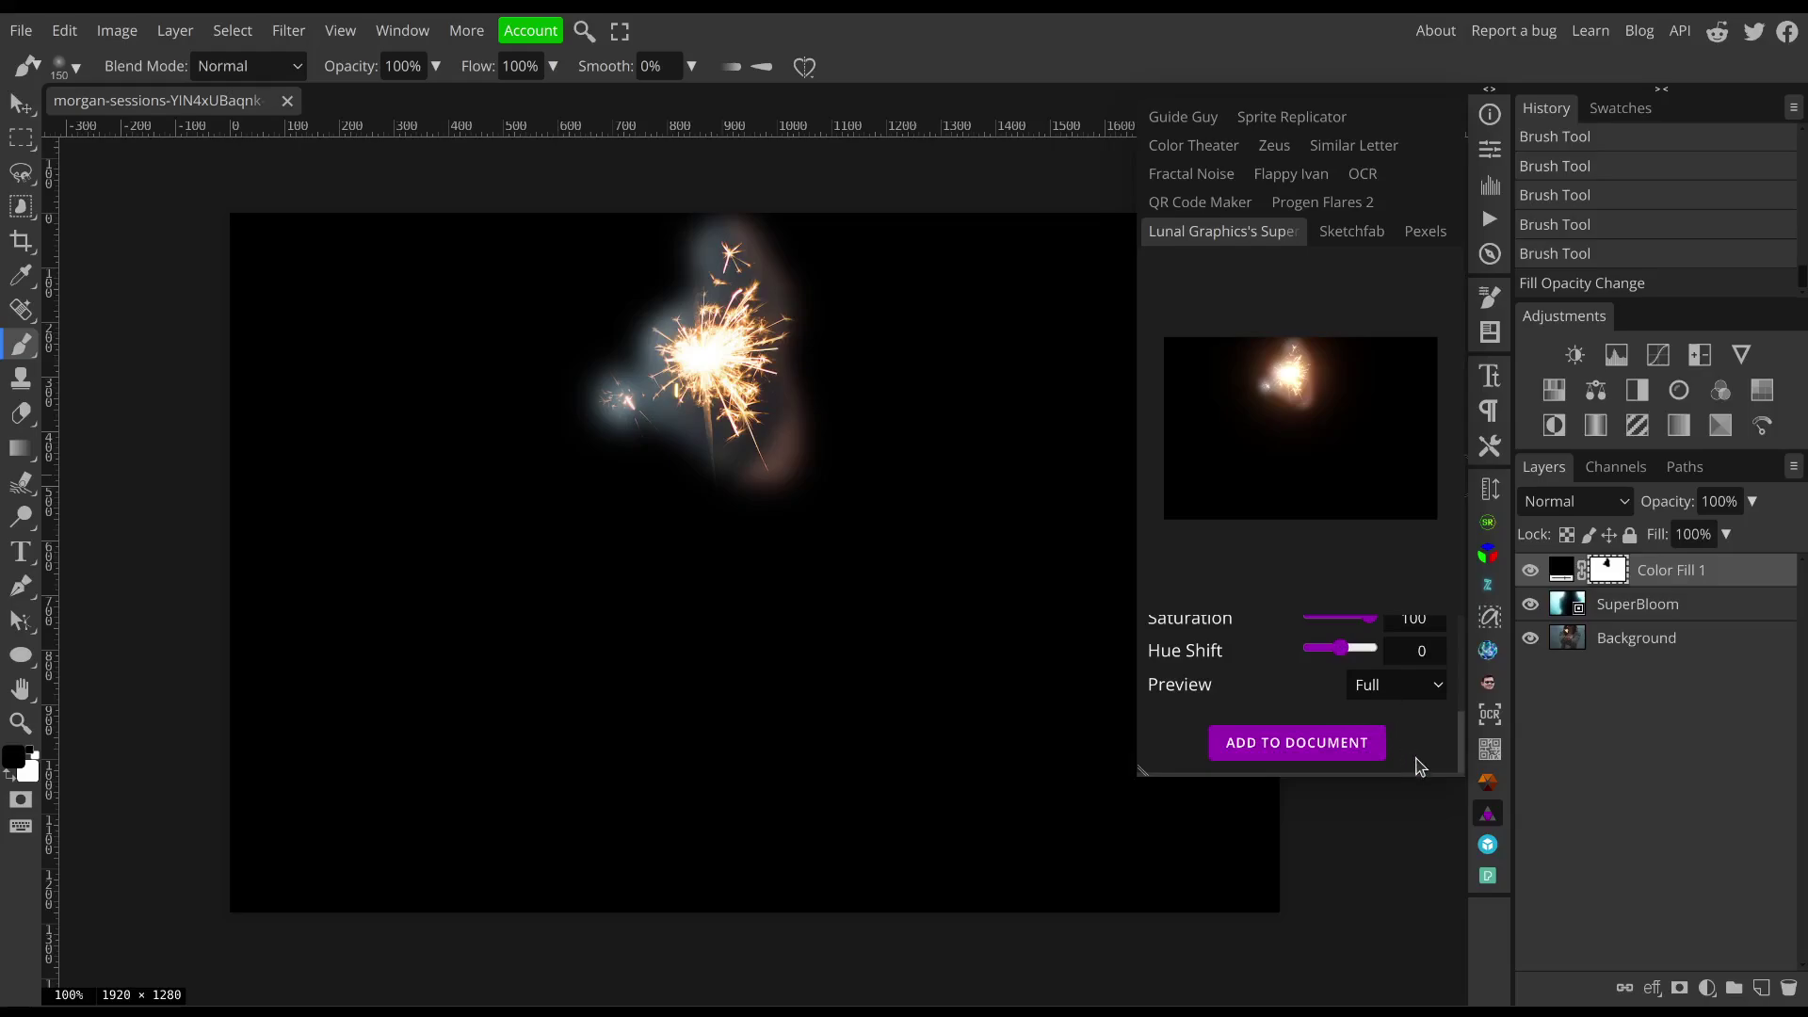
{"action": "scroll", "coordinate": [1263, 731], "scroll_direction": "up", "scroll_amount": 4}
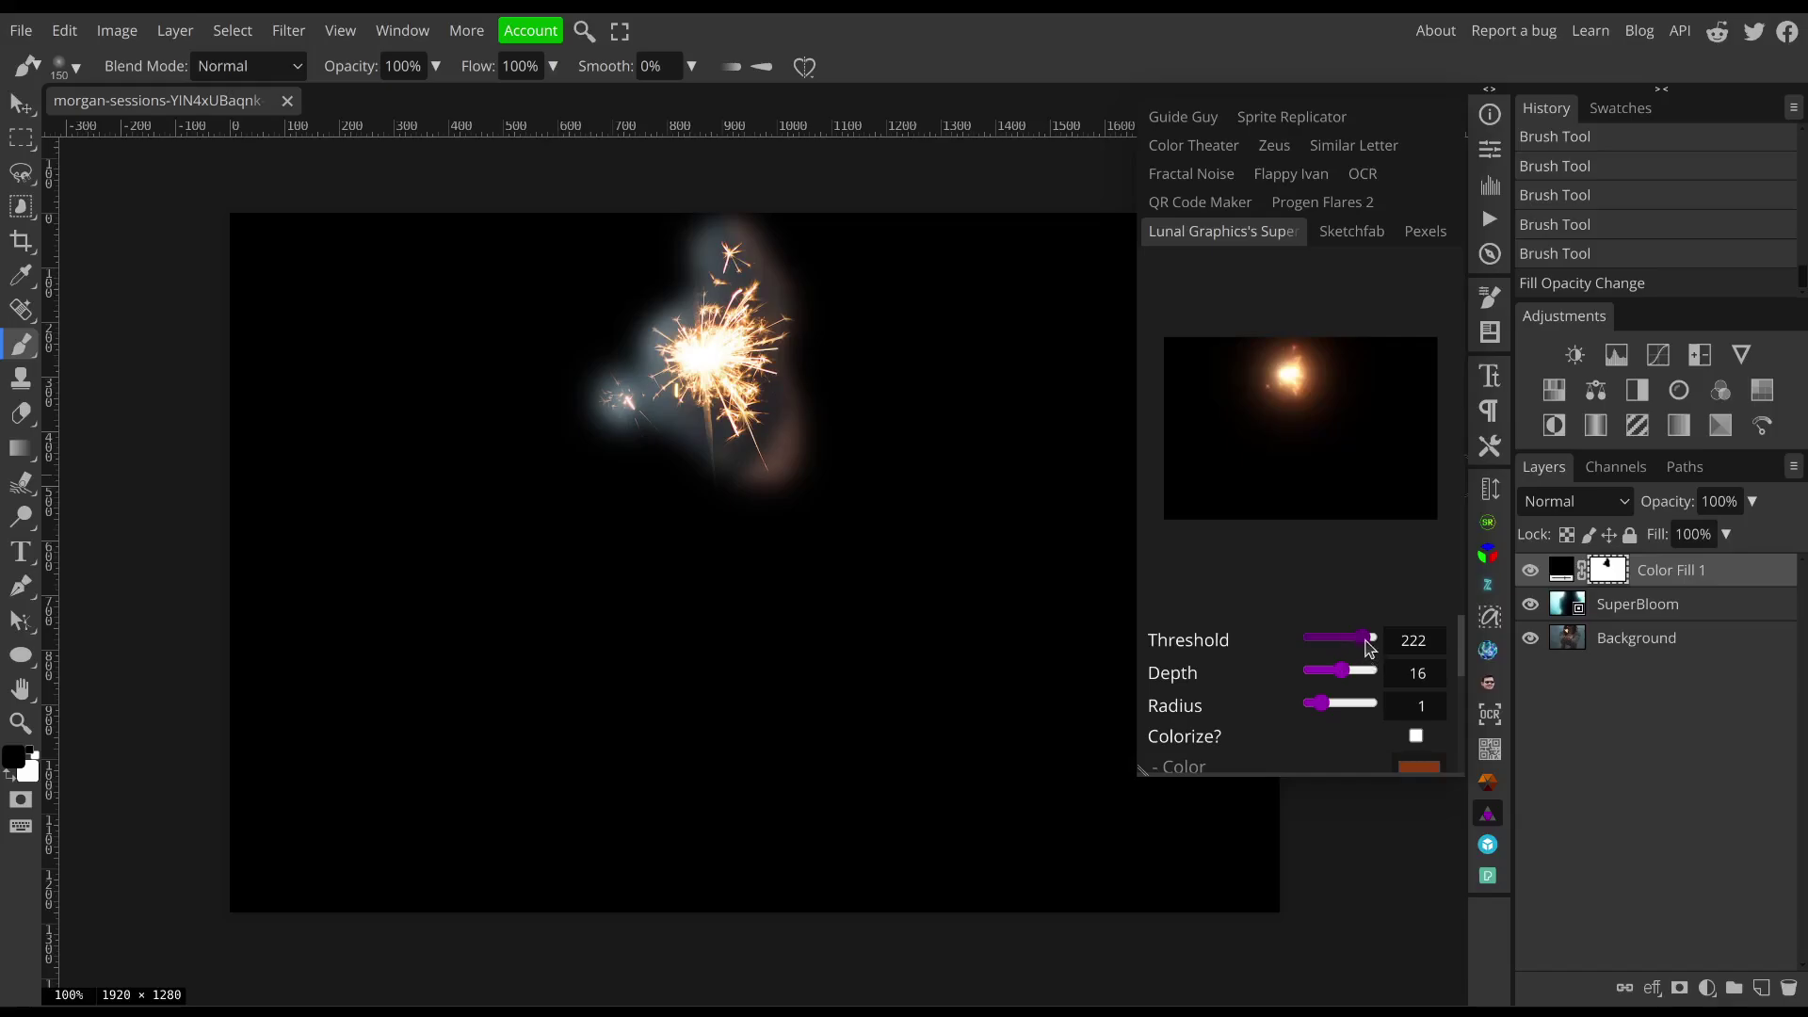
{"action": "scroll", "coordinate": [1367, 648], "scroll_direction": "down", "scroll_amount": 4}
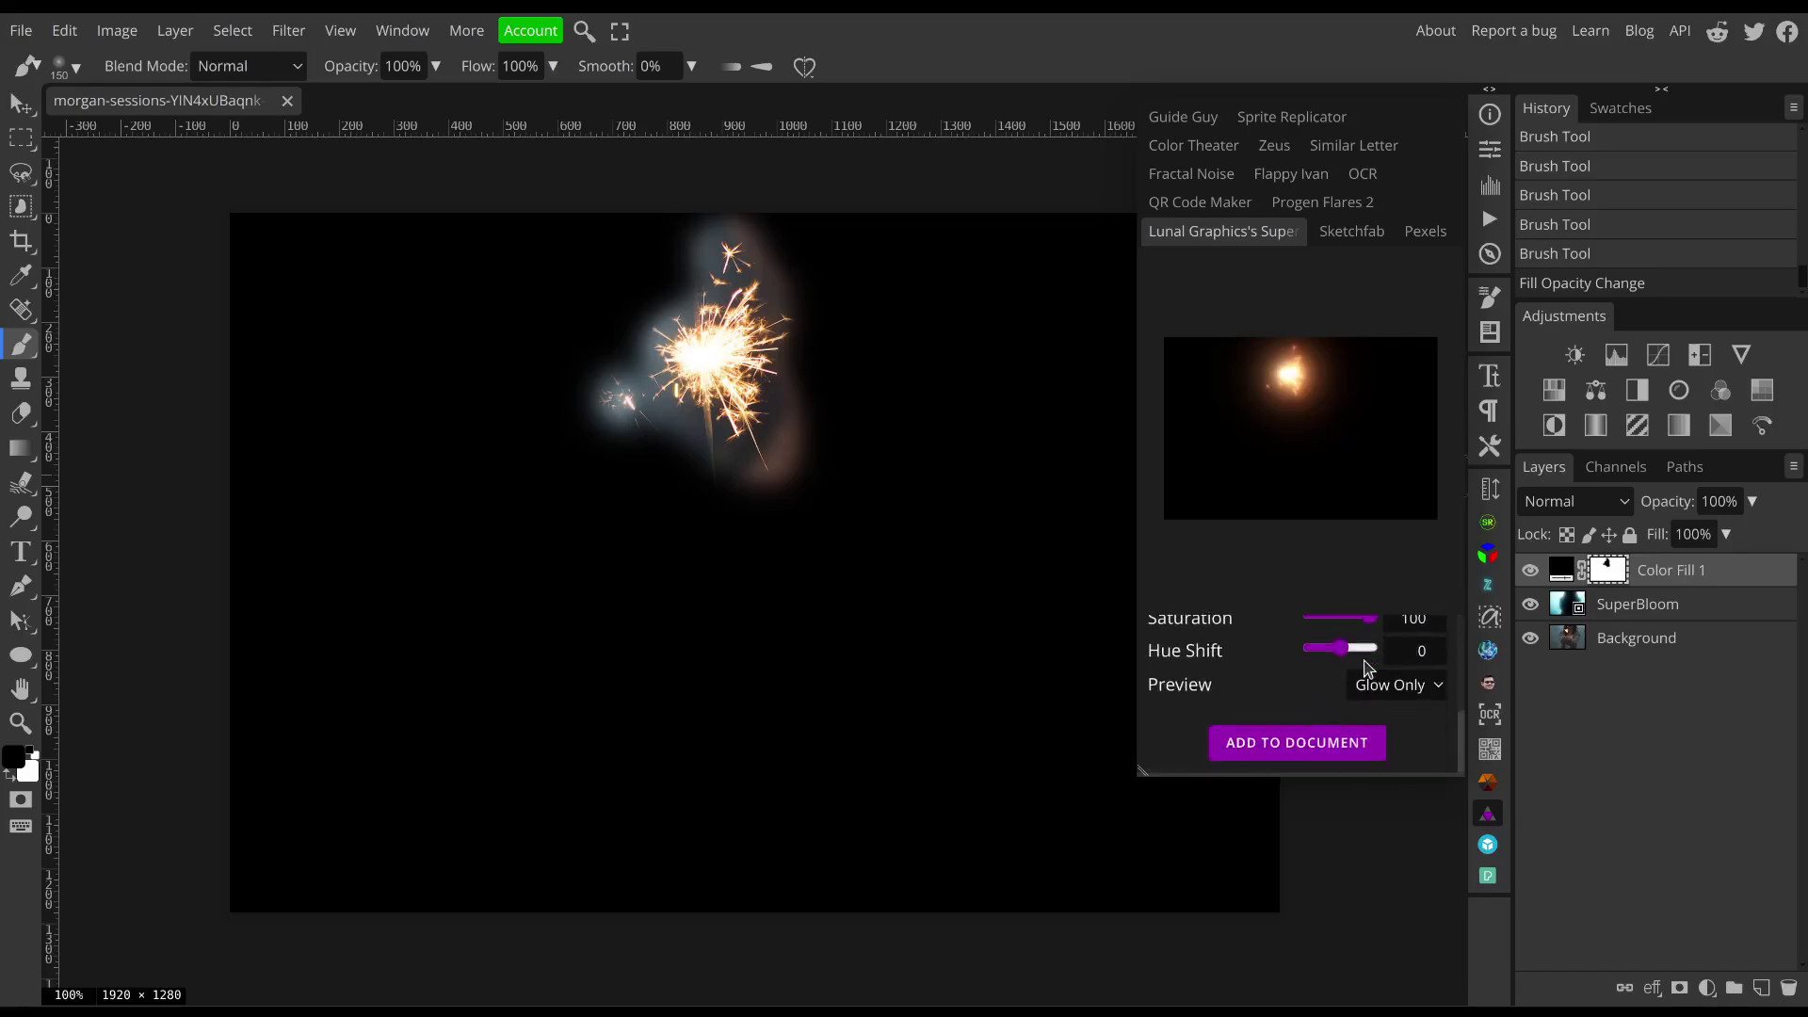
{"action": "scroll", "coordinate": [1368, 664], "scroll_direction": "up", "scroll_amount": 3}
{"action": "scroll", "coordinate": [1368, 670], "scroll_direction": "up", "scroll_amount": 3}
{"action": "scroll", "coordinate": [1361, 680], "scroll_direction": "down", "scroll_amount": 4}
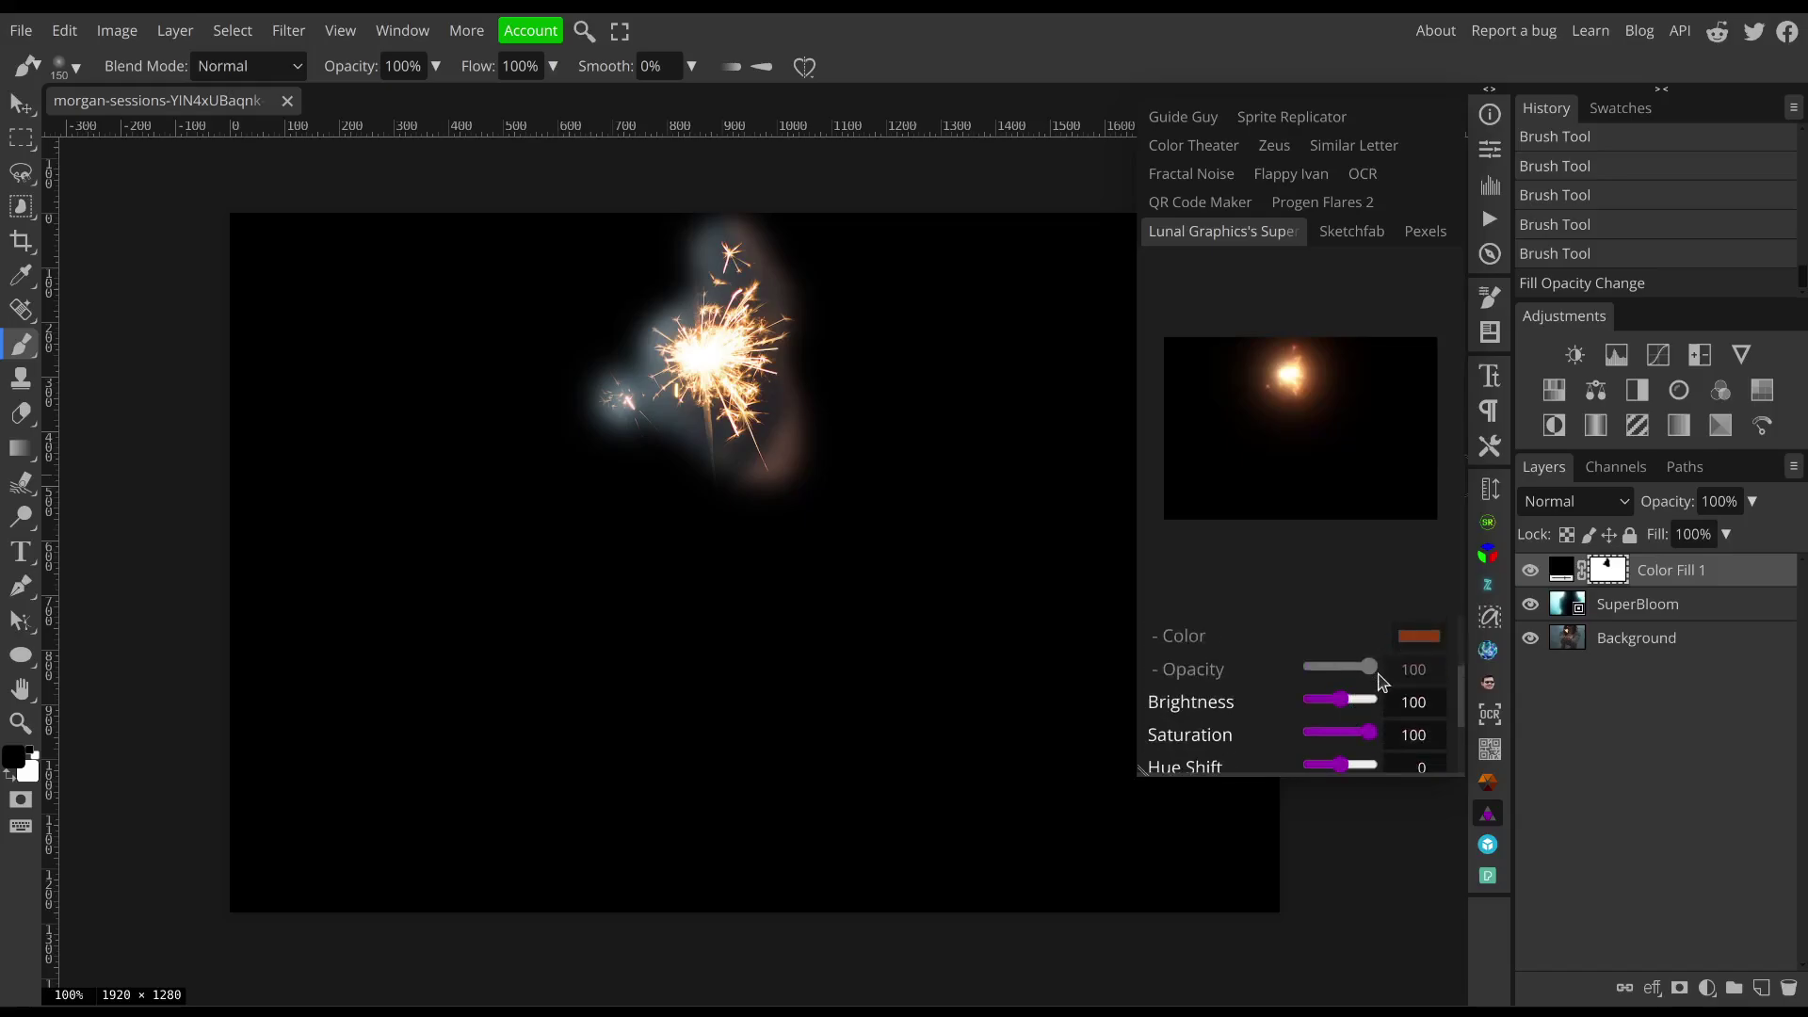
{"action": "scroll", "coordinate": [1381, 680], "scroll_direction": "up", "scroll_amount": 4}
- Enable Colorize with Saturation 52 and Hue Shift 20, and add the warm glow as a layer
{"action": "left_click", "coordinate": [1414, 735]}
{"action": "scroll", "coordinate": [1367, 735], "scroll_direction": "down", "scroll_amount": 3}
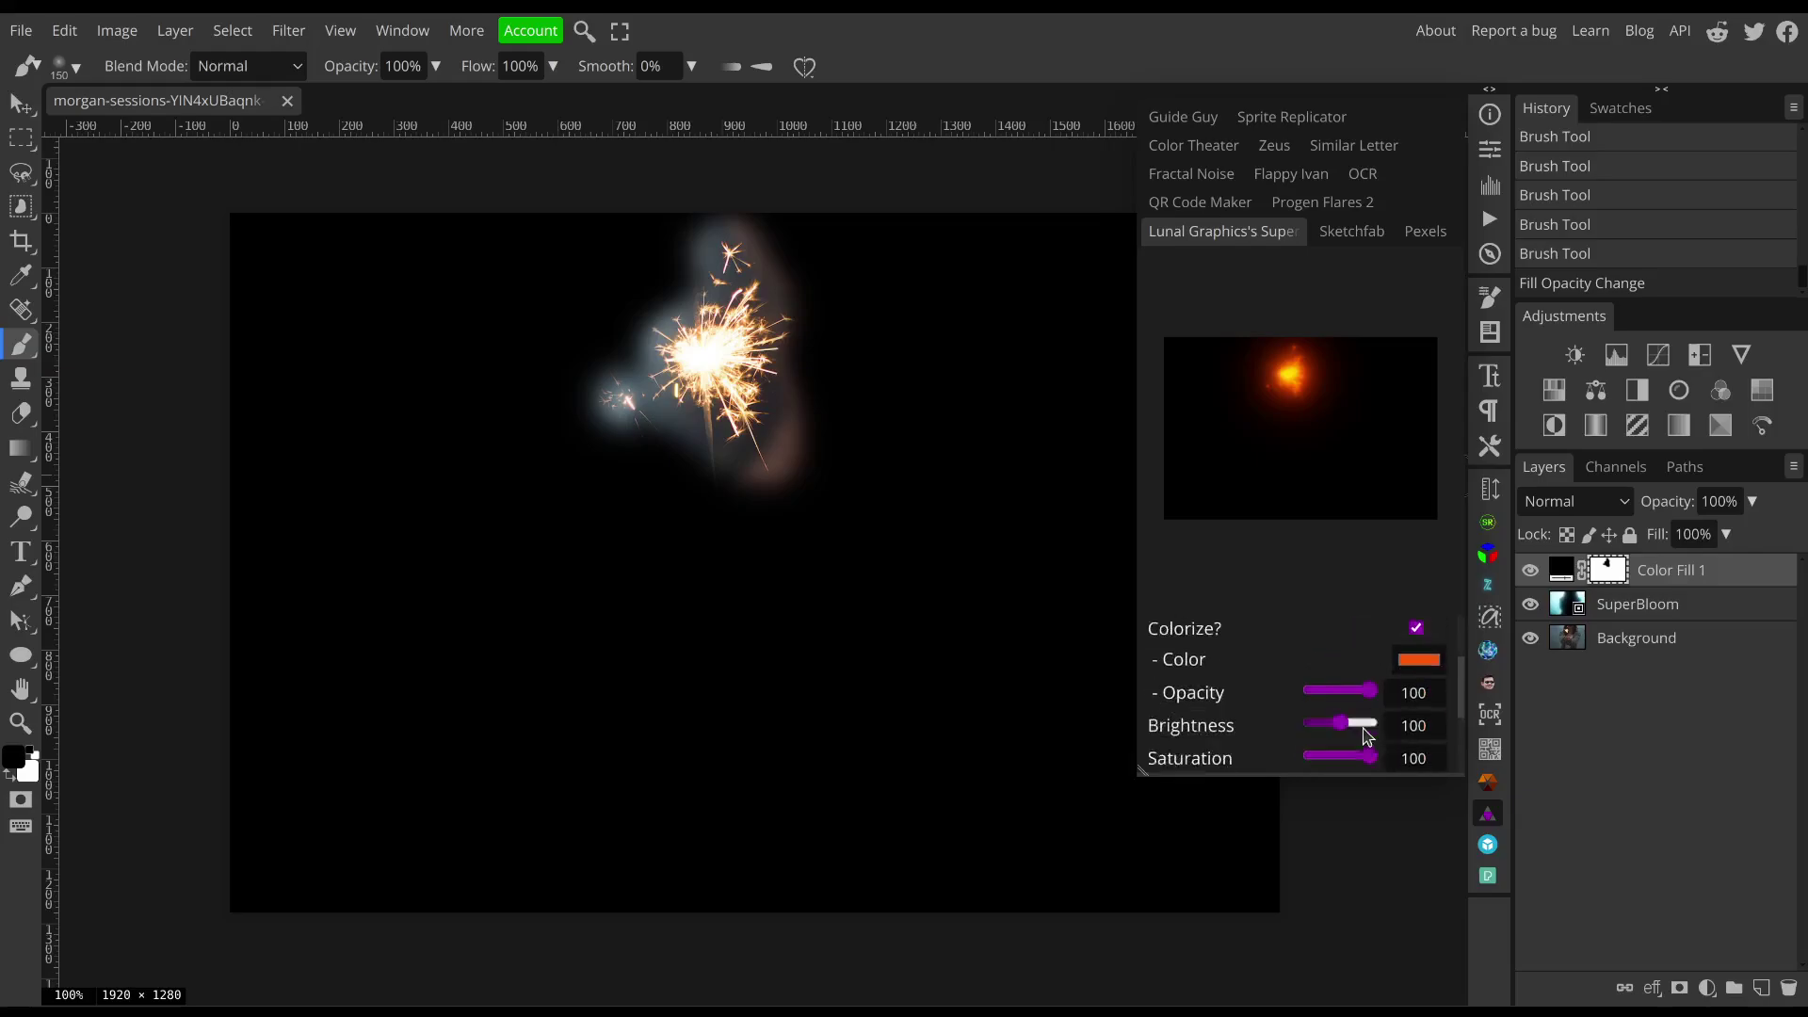
{"action": "scroll", "coordinate": [1368, 735], "scroll_direction": "down", "scroll_amount": 3}
{"action": "scroll", "coordinate": [1366, 739], "scroll_direction": "up", "scroll_amount": 3}
{"action": "left_click_drag", "start_coordinate": [1363, 750], "coordinate": [1334, 749]}
{"action": "scroll", "coordinate": [1347, 743], "scroll_direction": "down", "scroll_amount": 3}
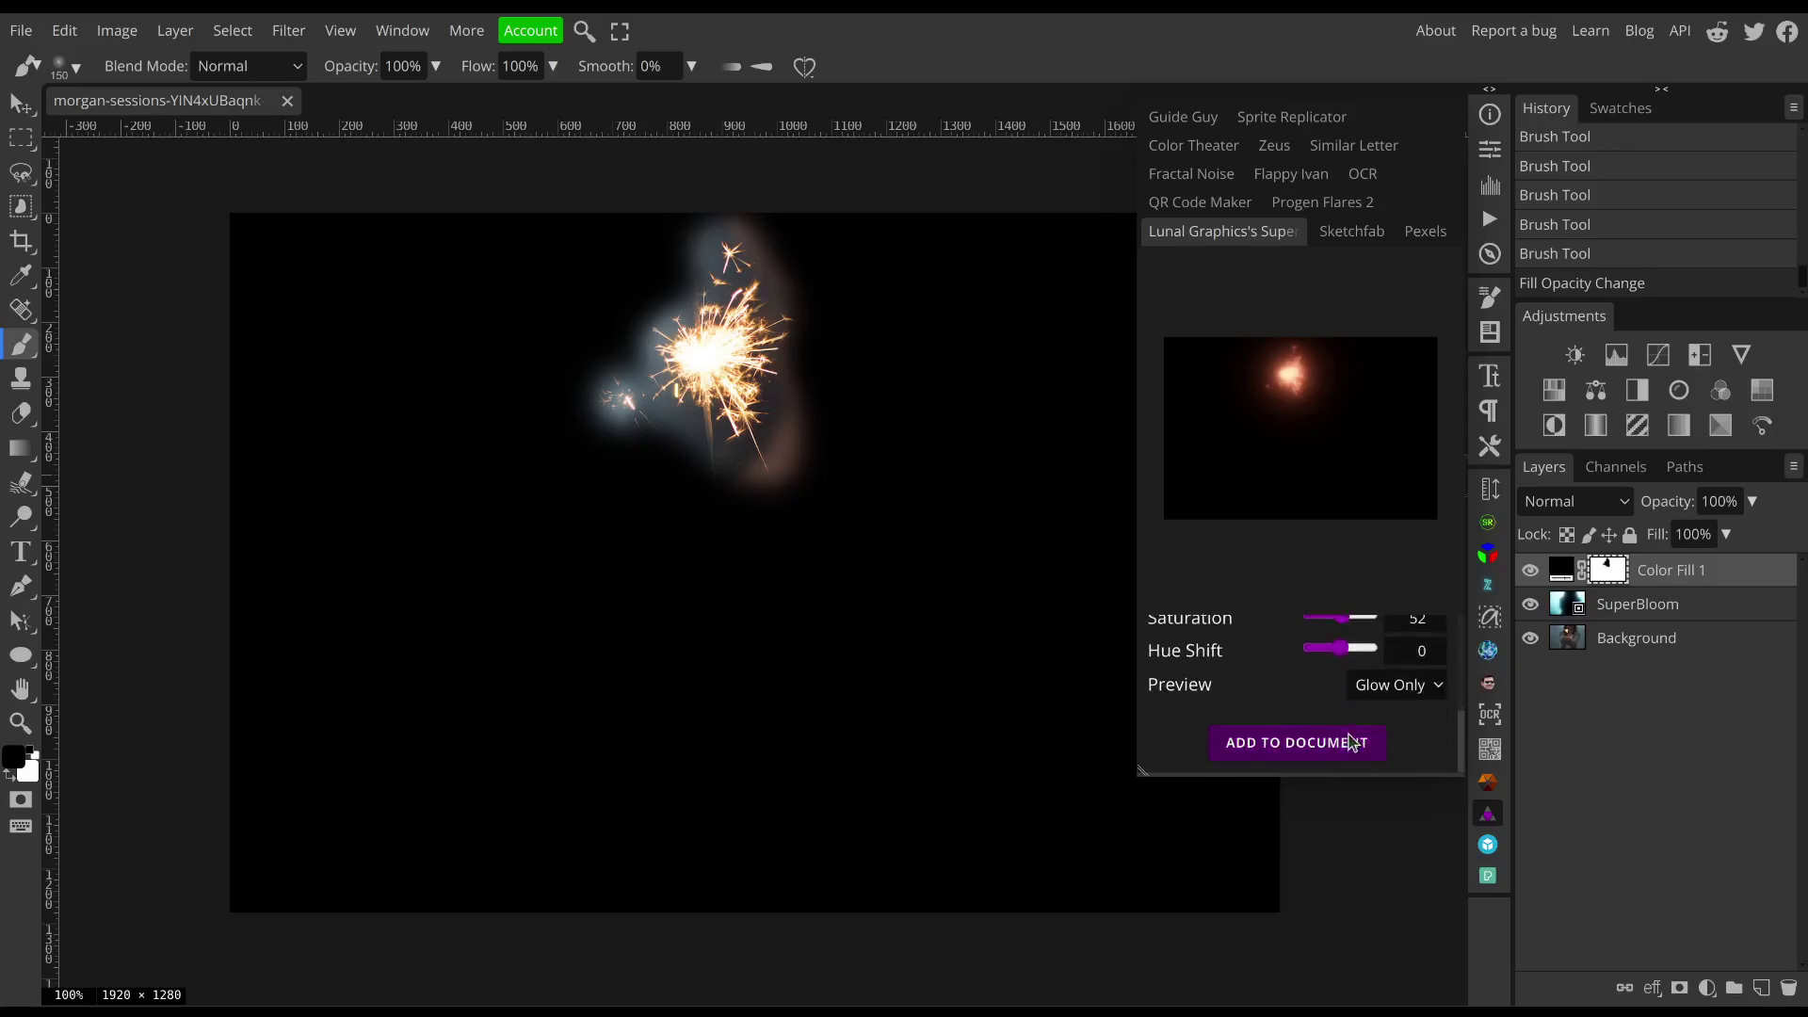
{"action": "left_click_drag", "start_coordinate": [1339, 649], "coordinate": [1343, 654]}
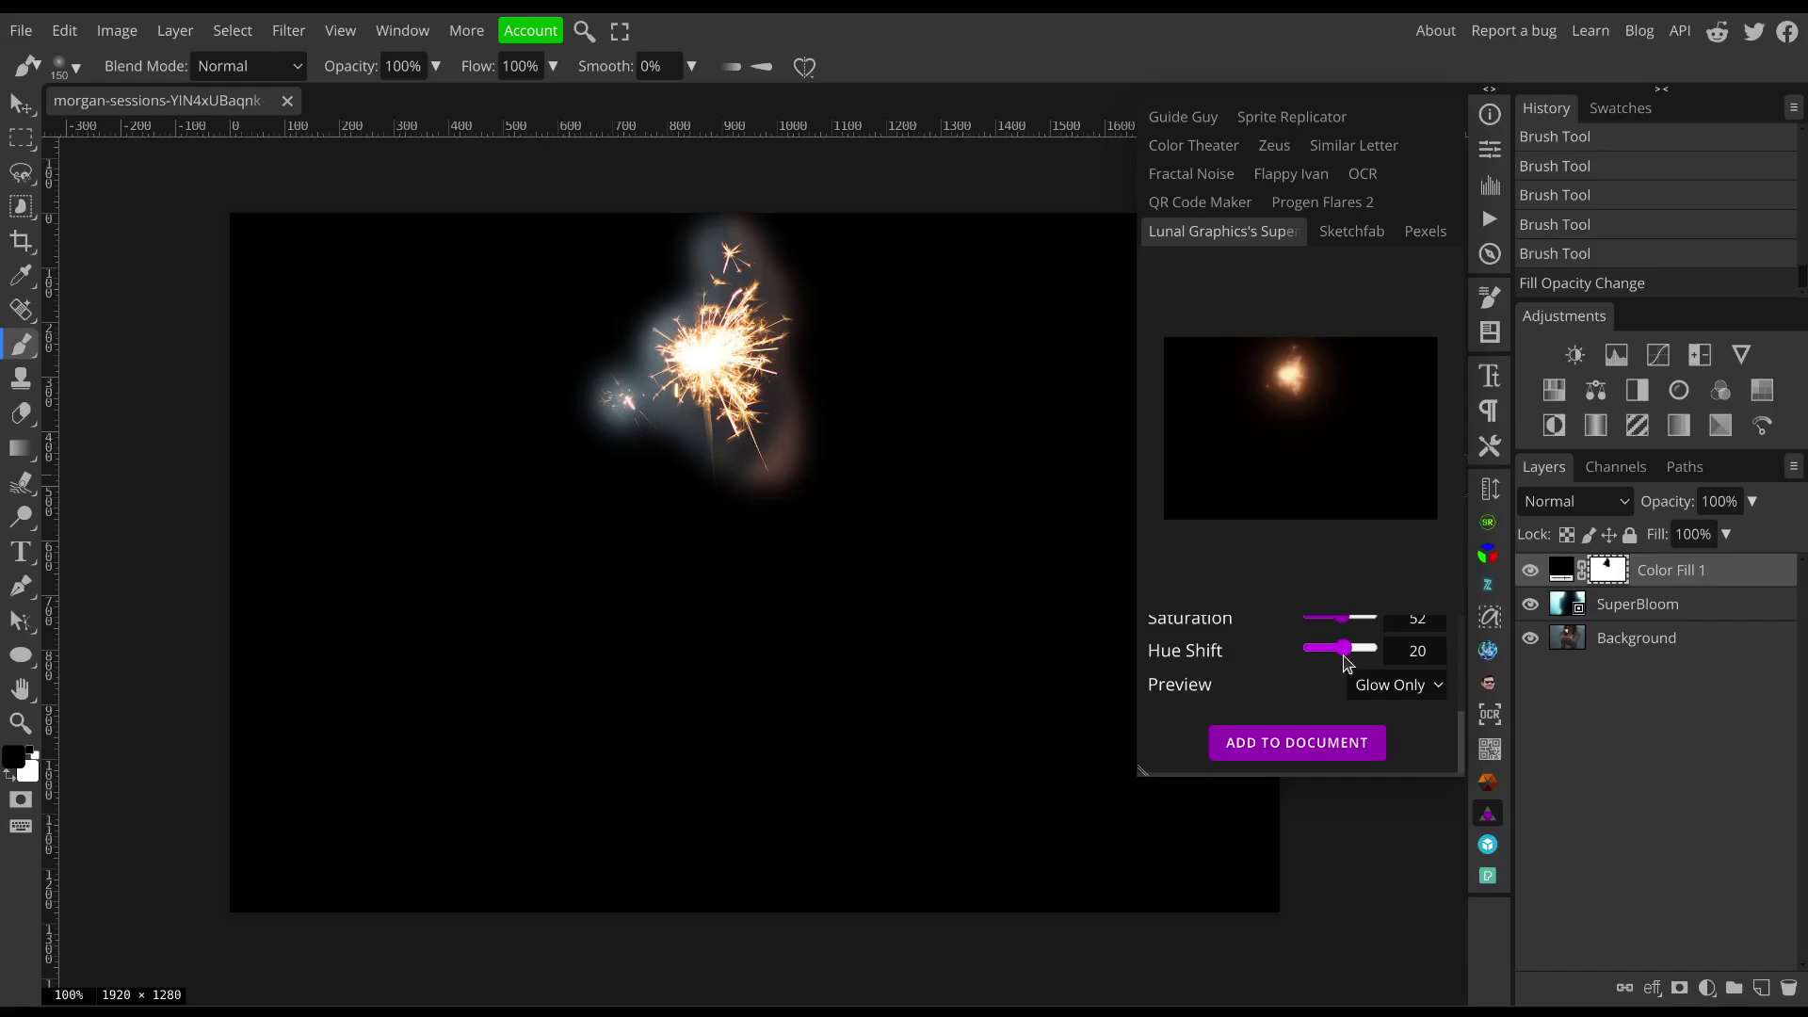
{"action": "left_click", "coordinate": [1333, 740]}
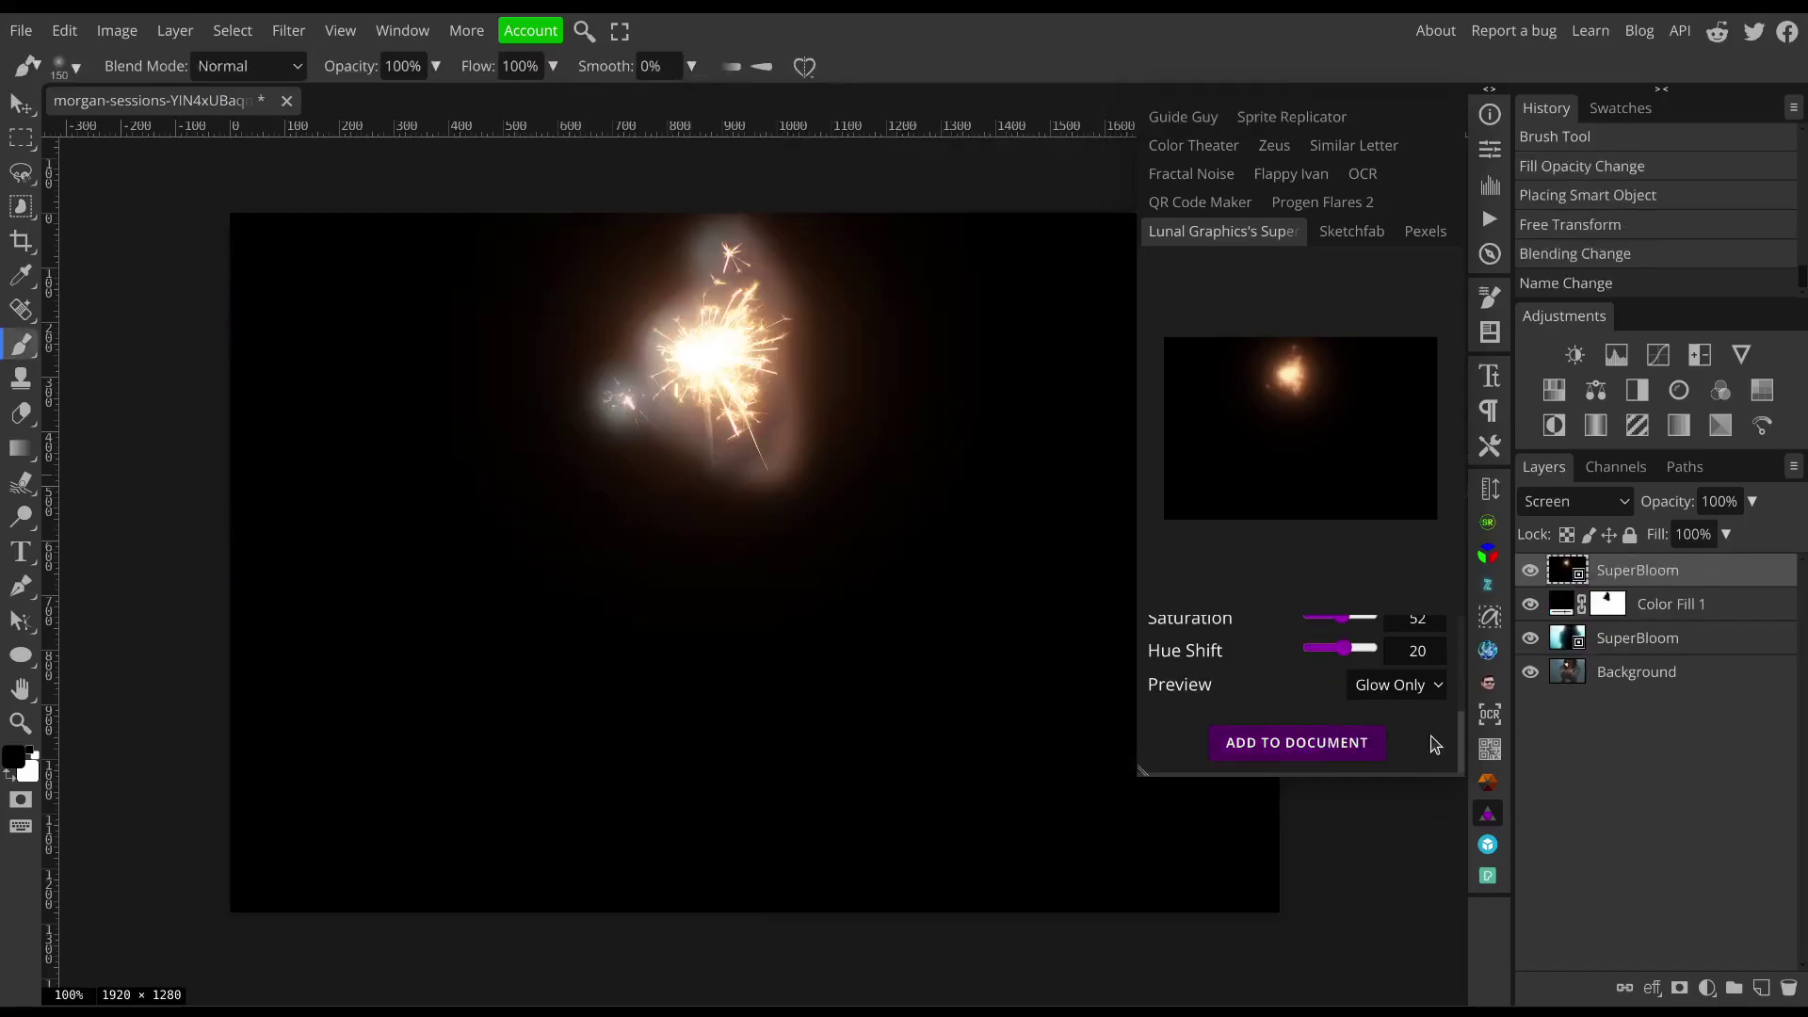
- Close the plugin and delete the black Color Fill 1 layer
{"action": "left_click", "coordinate": [1487, 816]}
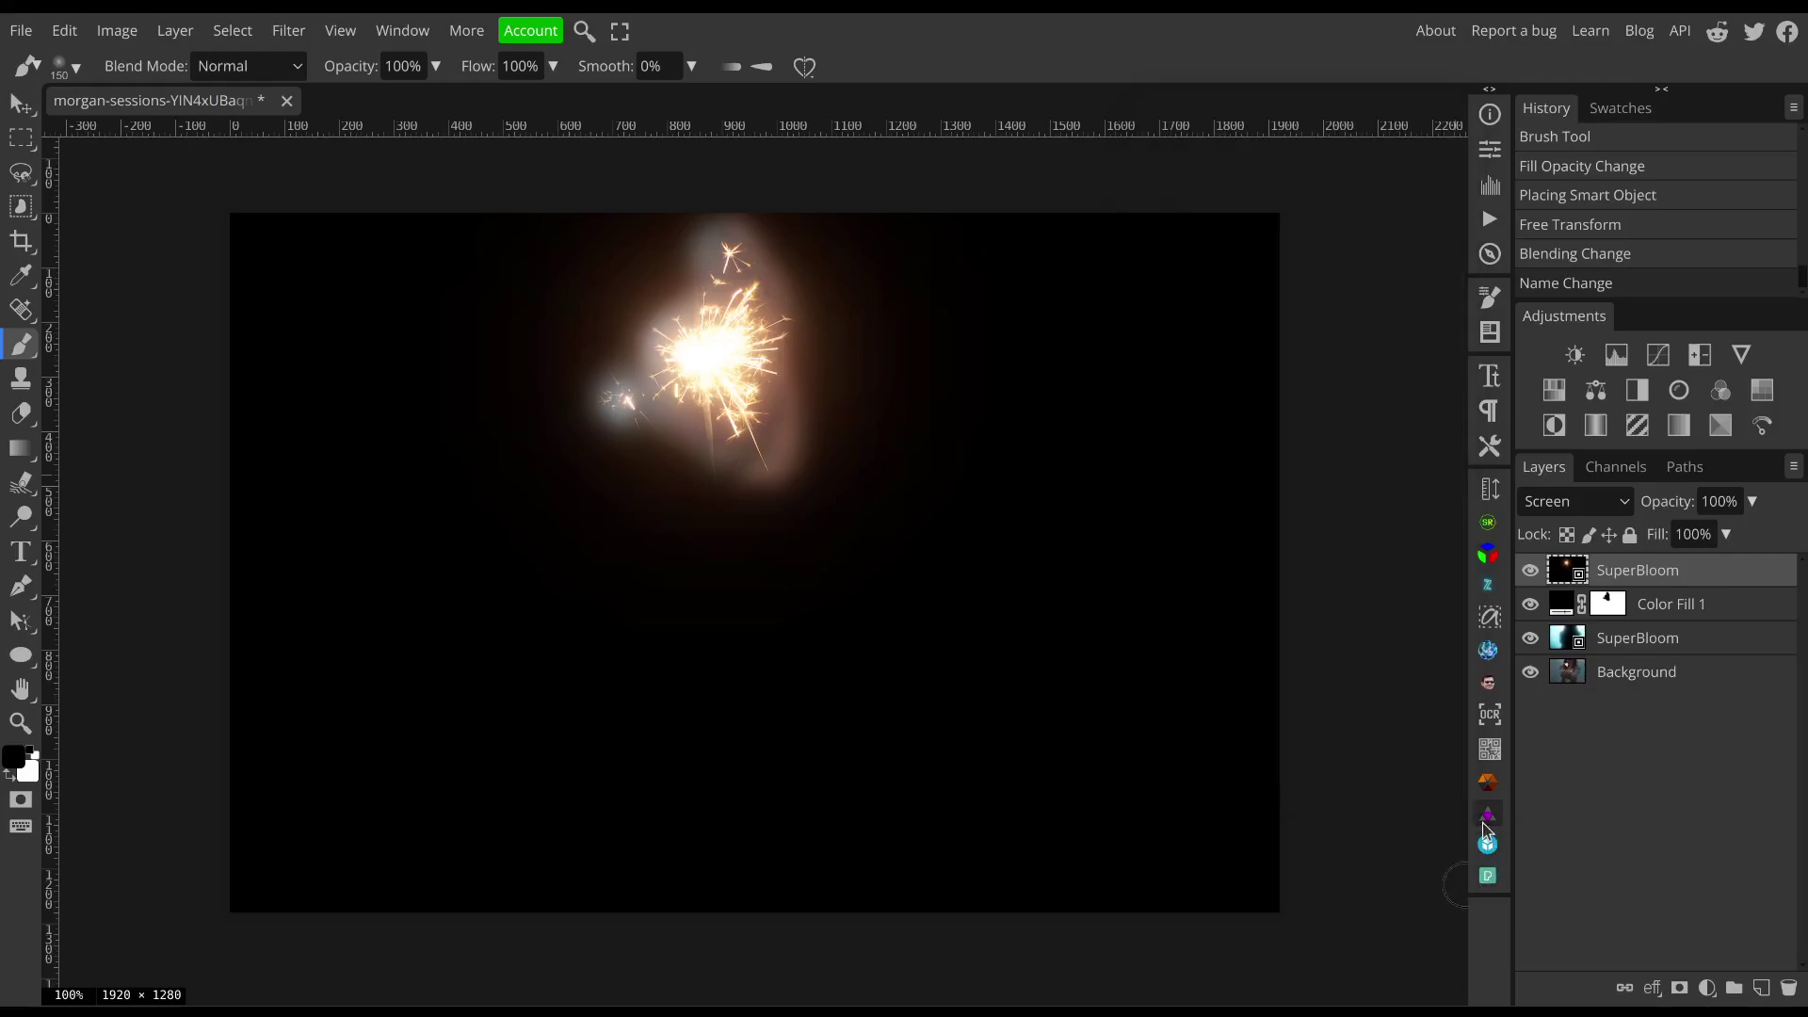
{"action": "left_click", "coordinate": [1568, 617]}
{"action": "left_click", "coordinate": [1788, 994]}
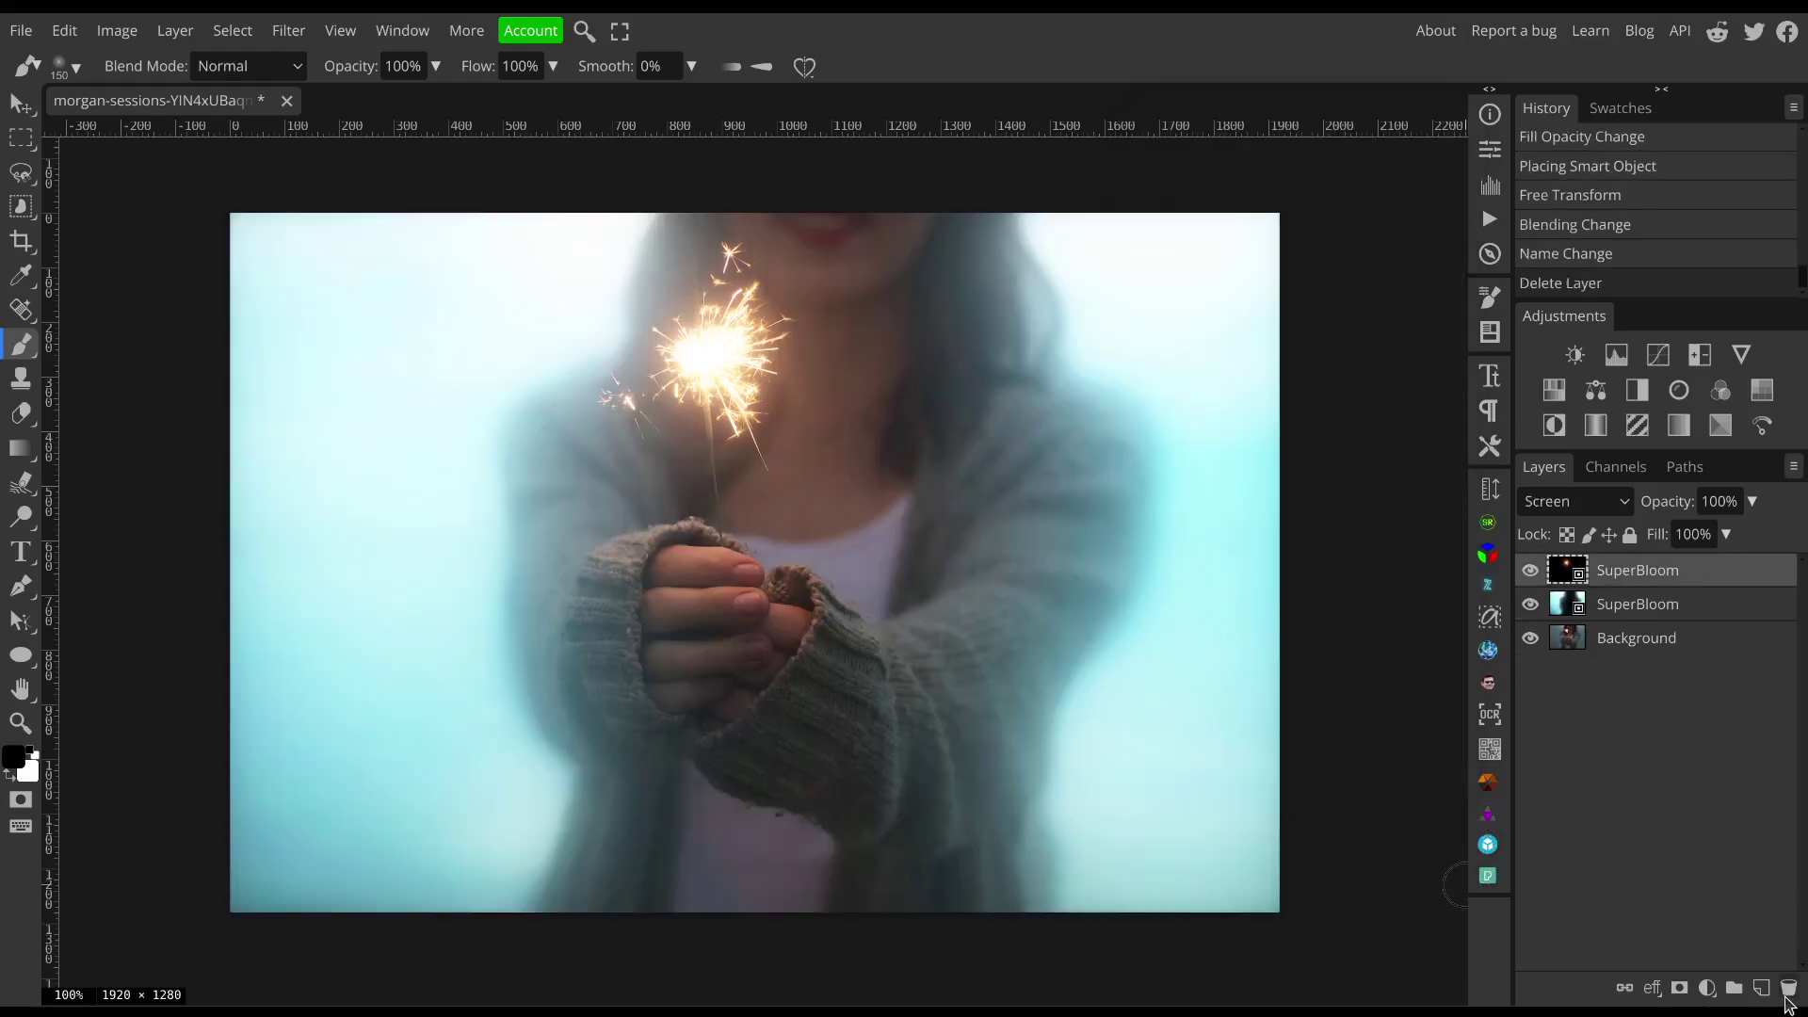
- Toggle the warm and blue glow layers on and off to compare, then select Background
{"action": "left_click", "coordinate": [1530, 572]}
{"action": "left_click", "coordinate": [1529, 571]}
{"action": "left_click", "coordinate": [1529, 606]}
{"action": "left_click", "coordinate": [1530, 606]}
{"action": "left_click", "coordinate": [1612, 633]}
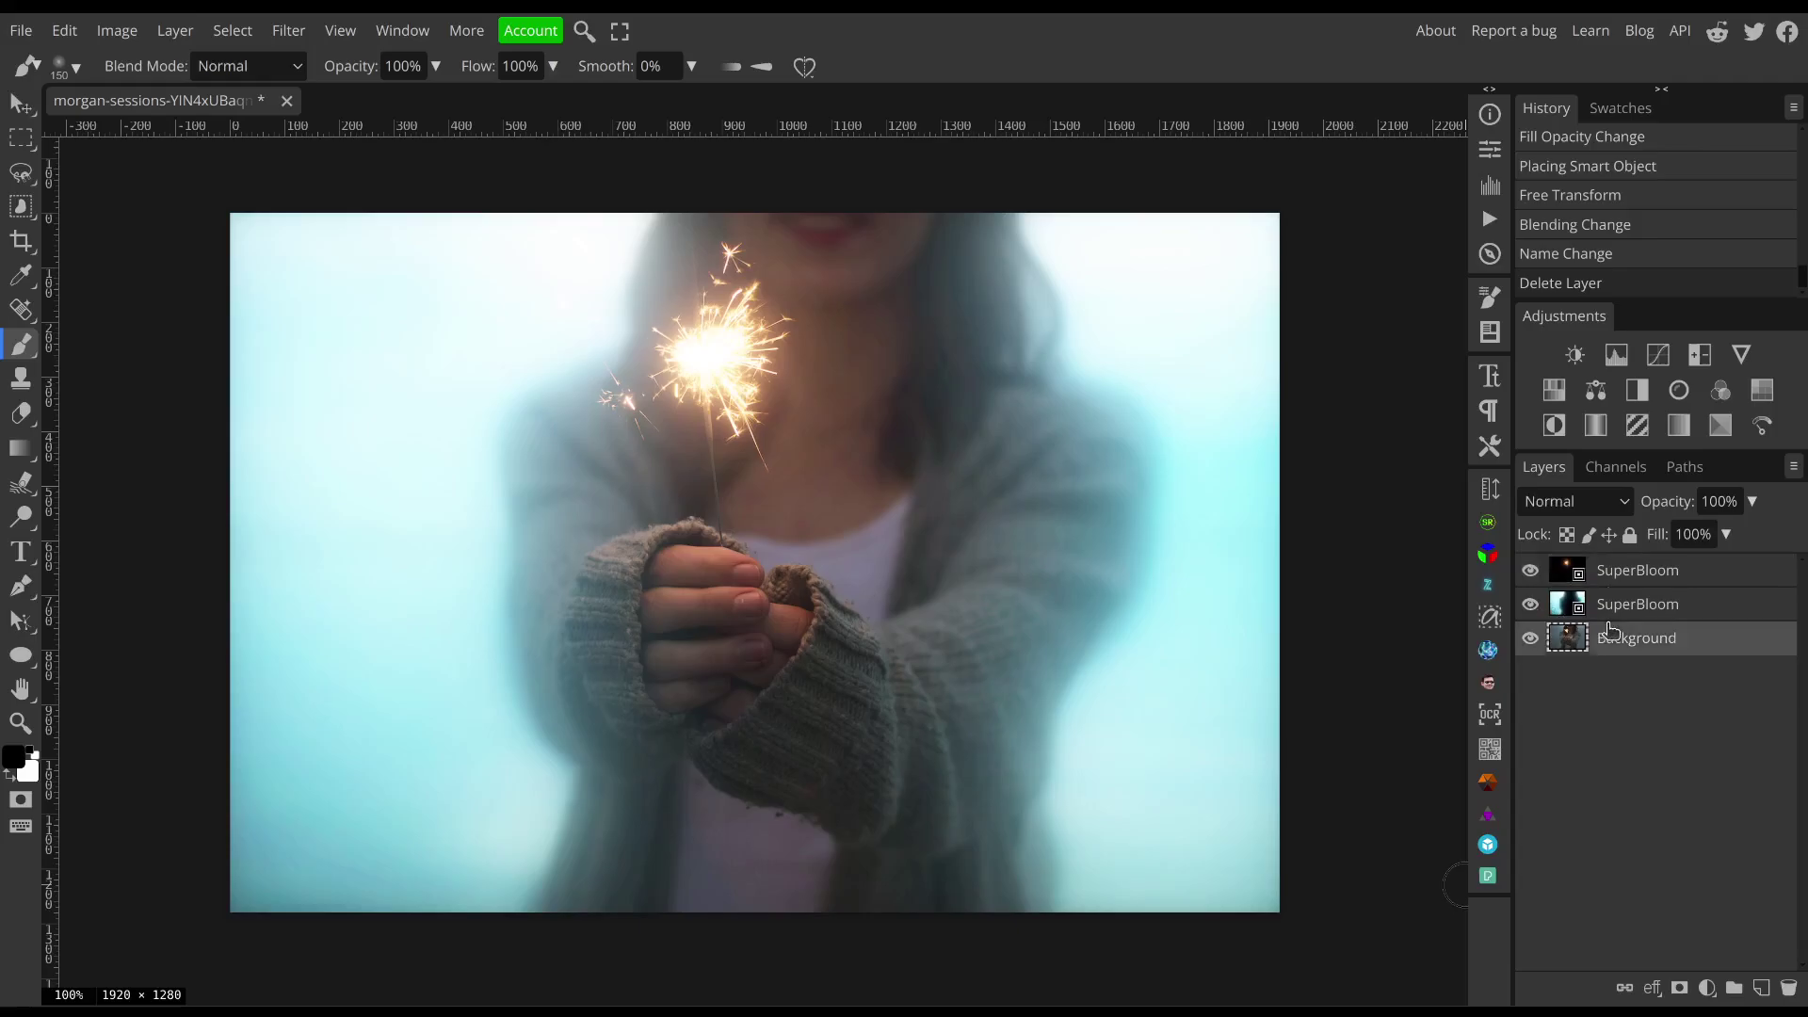